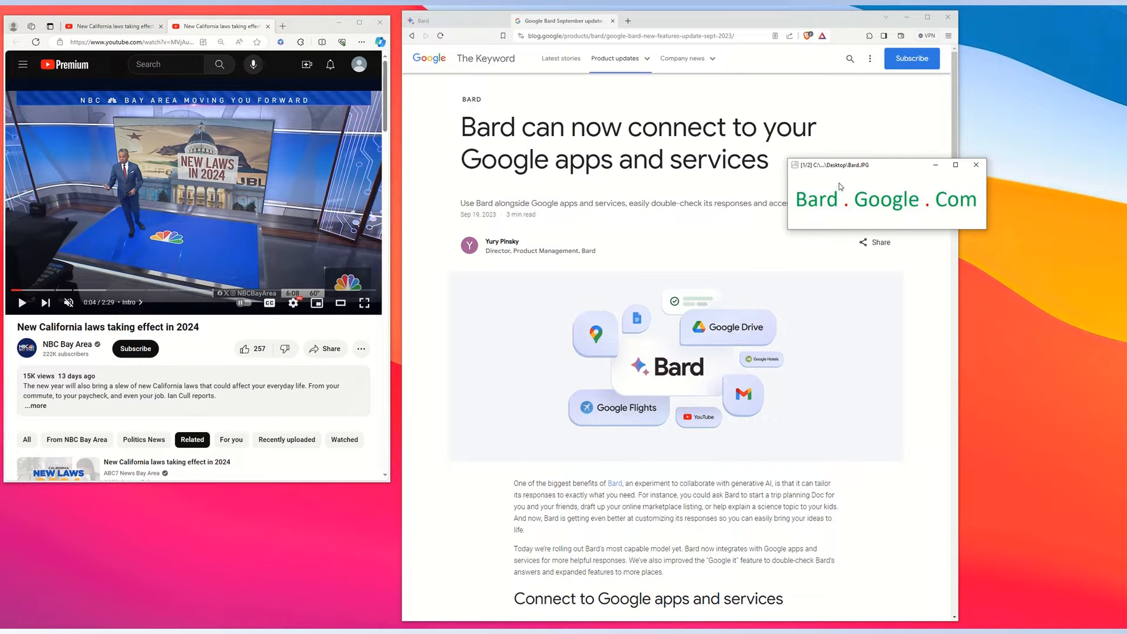
# Step: Move the Bard.JPG image window clear of the browser, shrink it slightly, and switch to the Bard chat page
pyautogui.moveTo(914, 171); pyautogui.dragTo(1049, 166)
pyautogui.moveTo(922, 227); pyautogui.dragTo(963, 220)
pyautogui.click(466, 26)
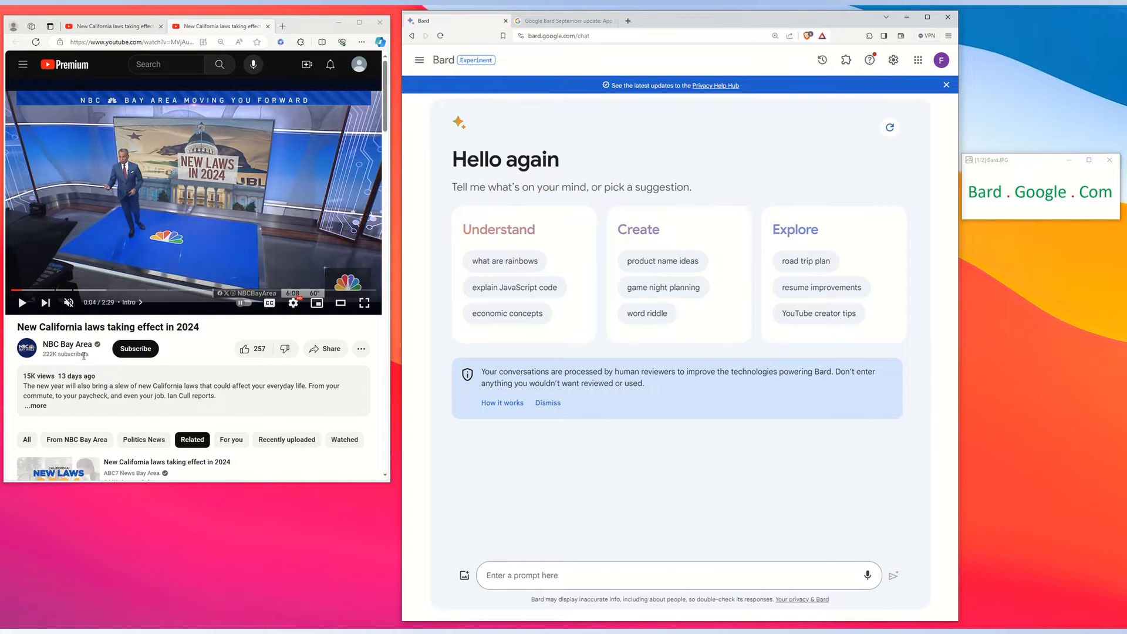
# Step: Show the transcript of the "New California laws taking effect in 2024" video from its expanded description and hide the timestamps
pyautogui.click(36, 405)
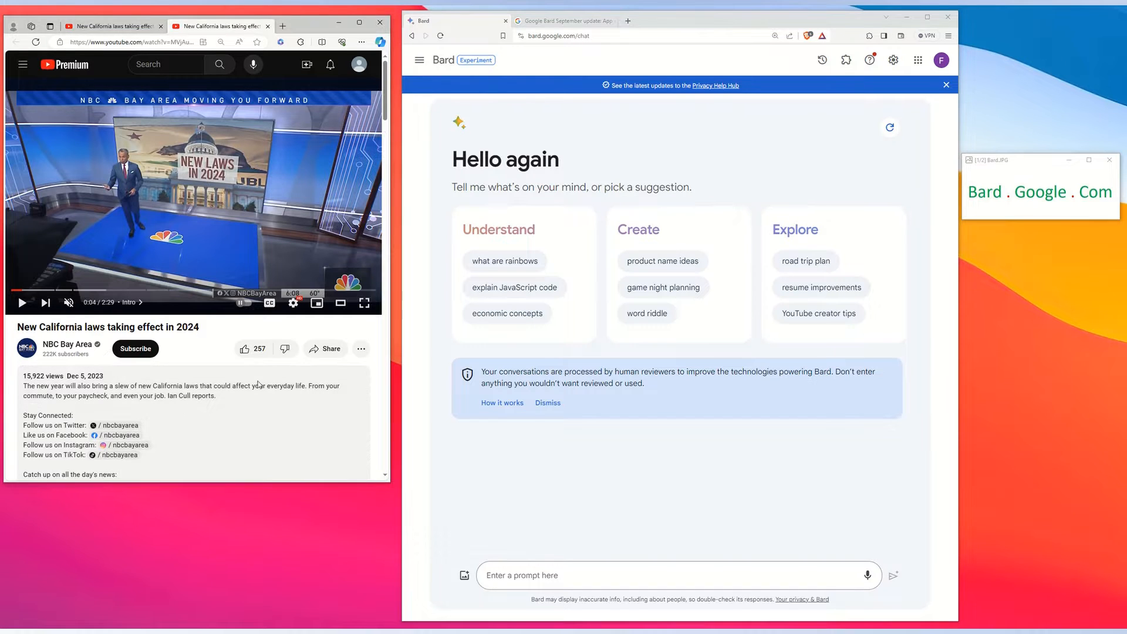
pyautogui.moveTo(386, 103); pyautogui.dragTo(385, 154)
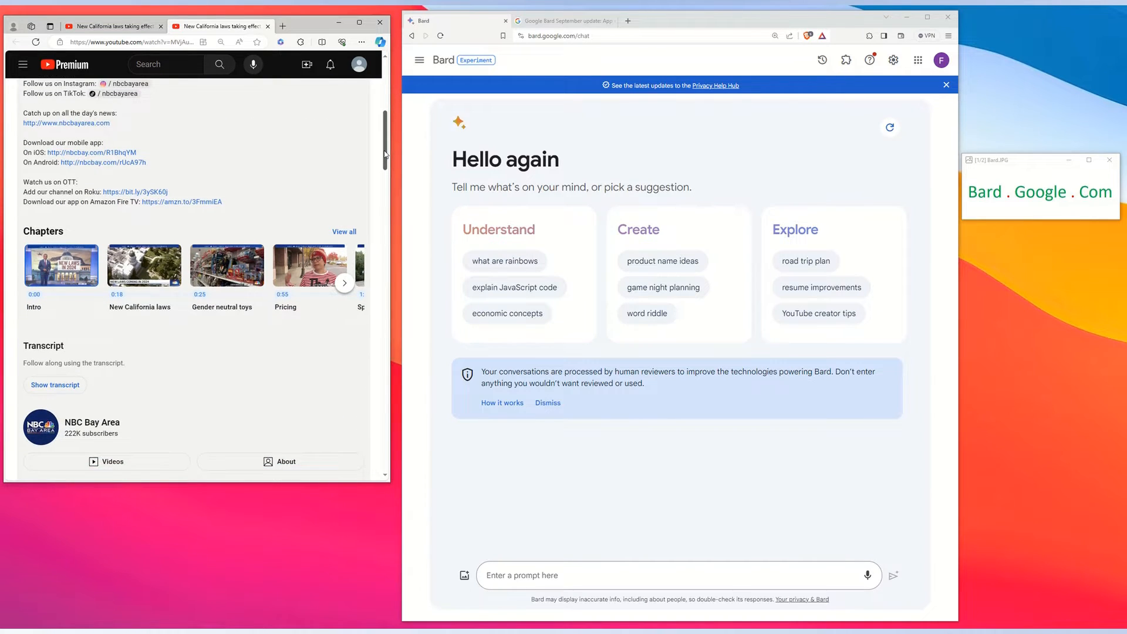
pyautogui.click(55, 385)
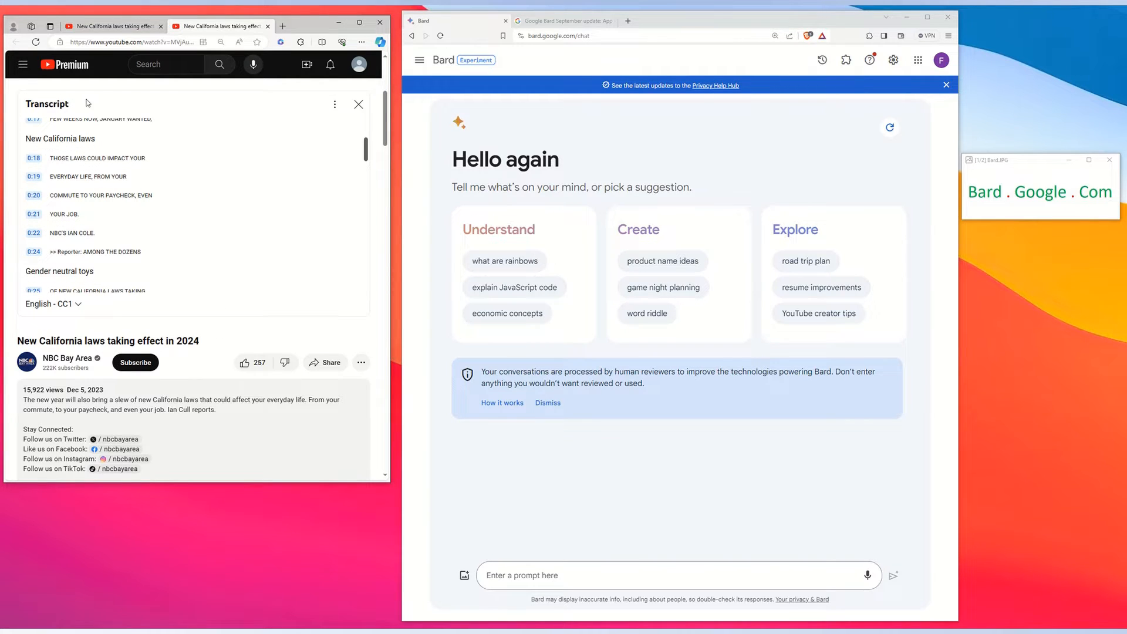
pyautogui.click(336, 111)
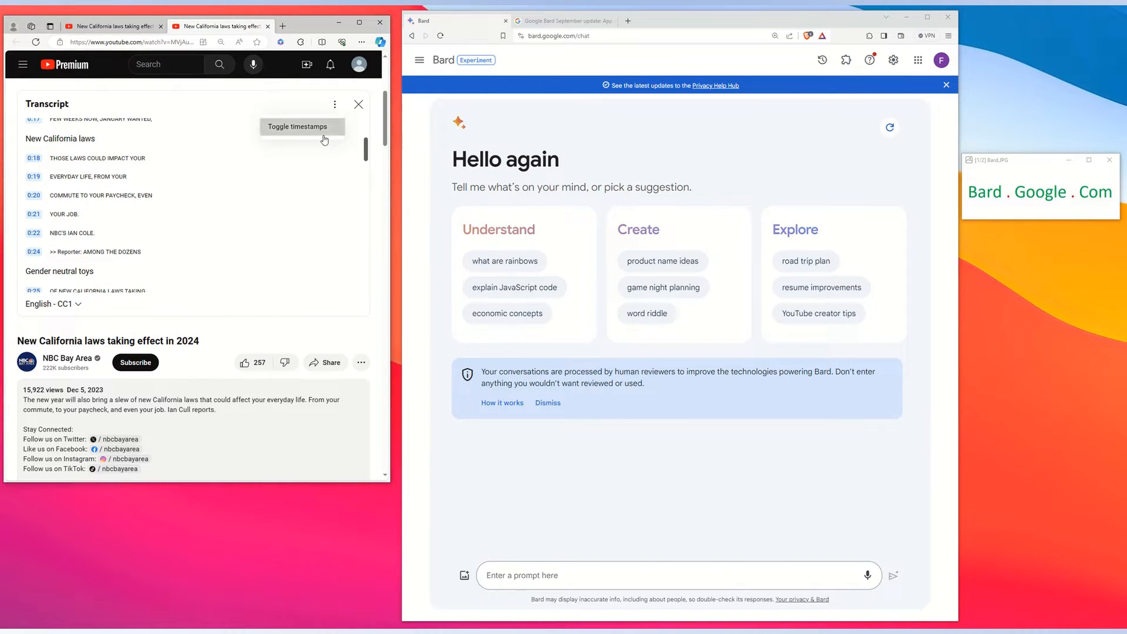
pyautogui.click(324, 140)
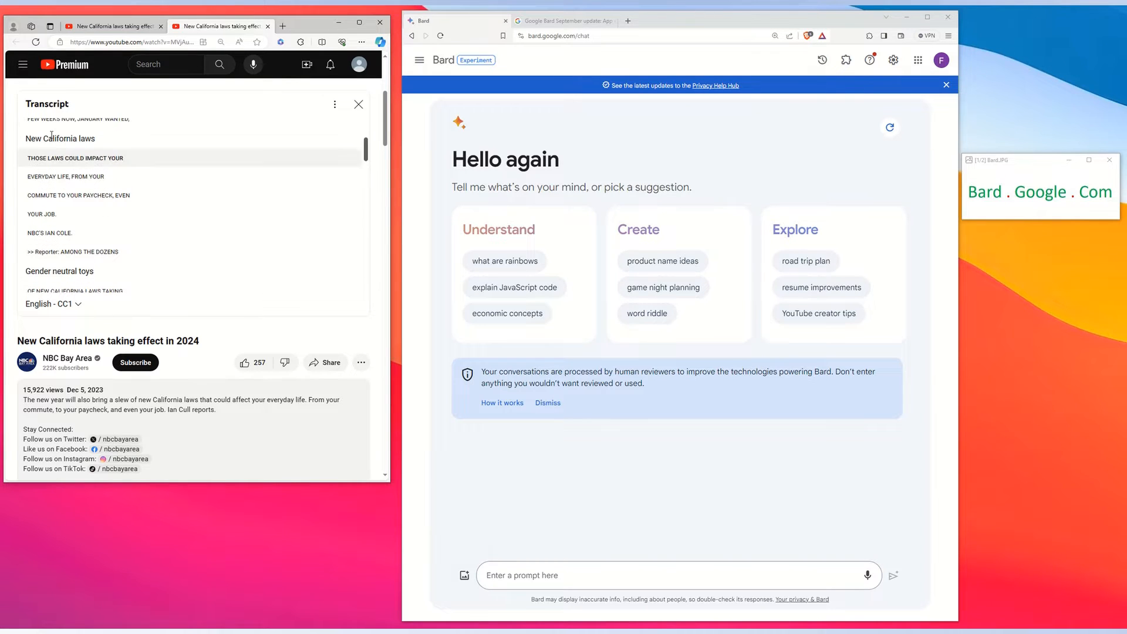
# Step: Select the transcript text from the Intro onward and switch to the Notepad document holding the transcript, moving its window slightly
pyautogui.scroll(5, 156, 212)
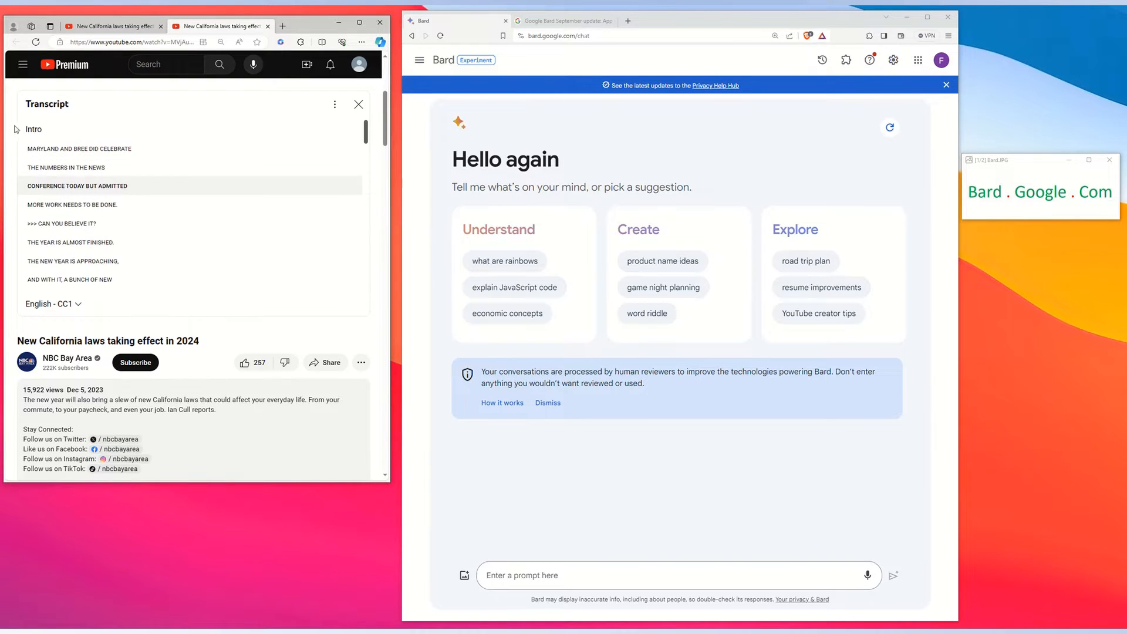
pyautogui.moveTo(21, 126); pyautogui.dragTo(125, 300)
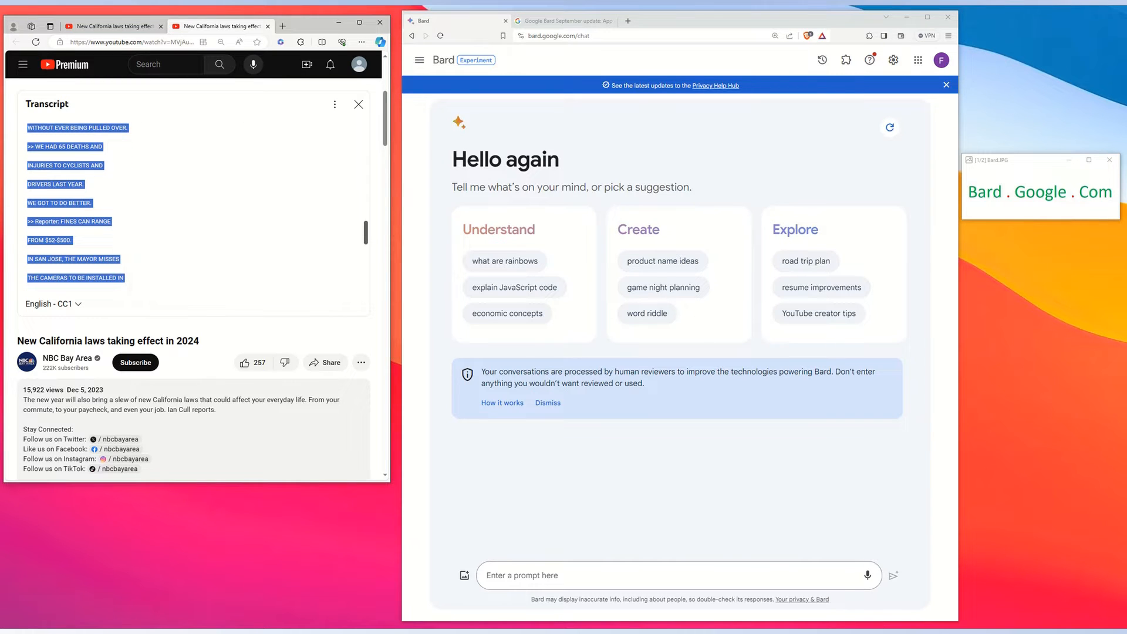
pyautogui.click(821, 631)
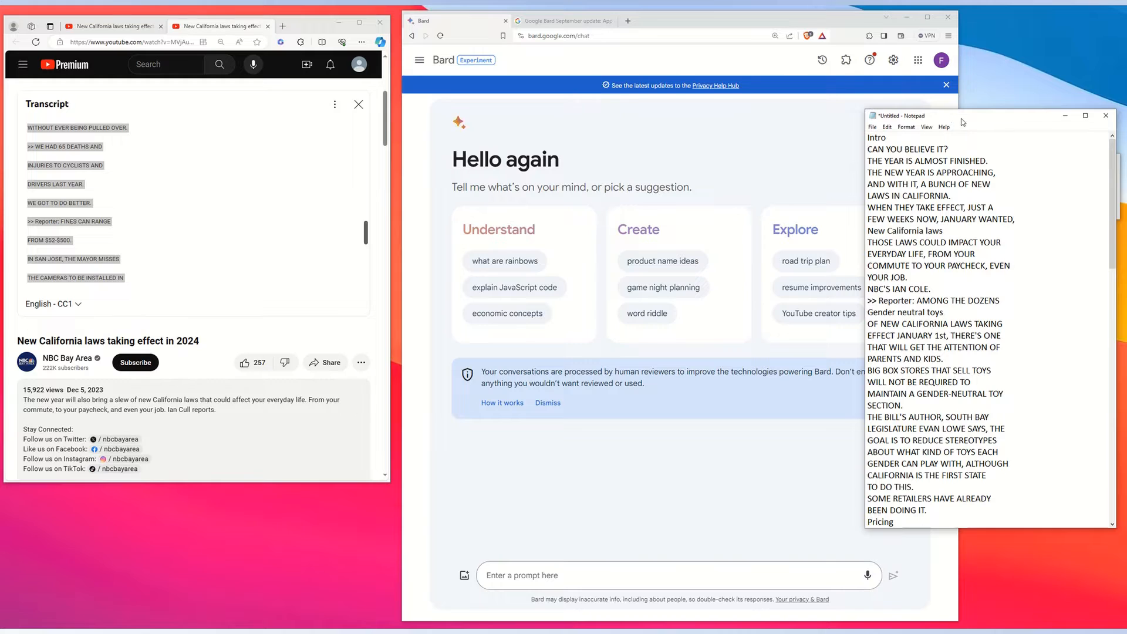
pyautogui.moveTo(963, 122); pyautogui.dragTo(946, 128)
pyautogui.click(972, 213)
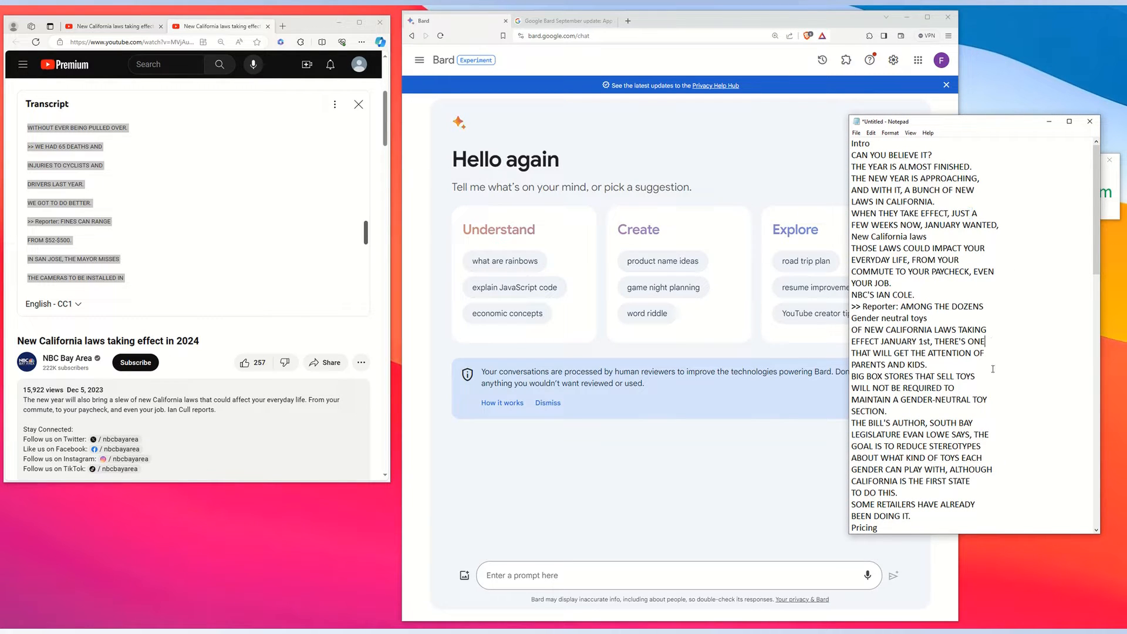
# Step: Submit the Bard prompt "Summarize the following text:" followed by the whole transcript copied from Notepad
pyautogui.click(743, 23)
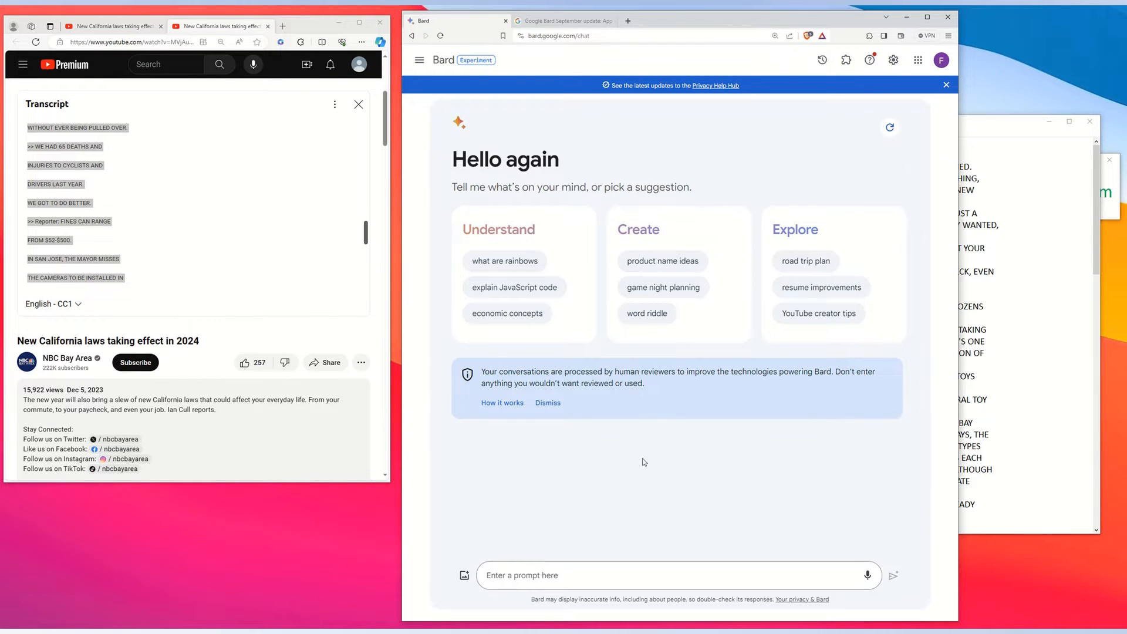
pyautogui.moveTo(708, 620); pyautogui.dragTo(705, 558)
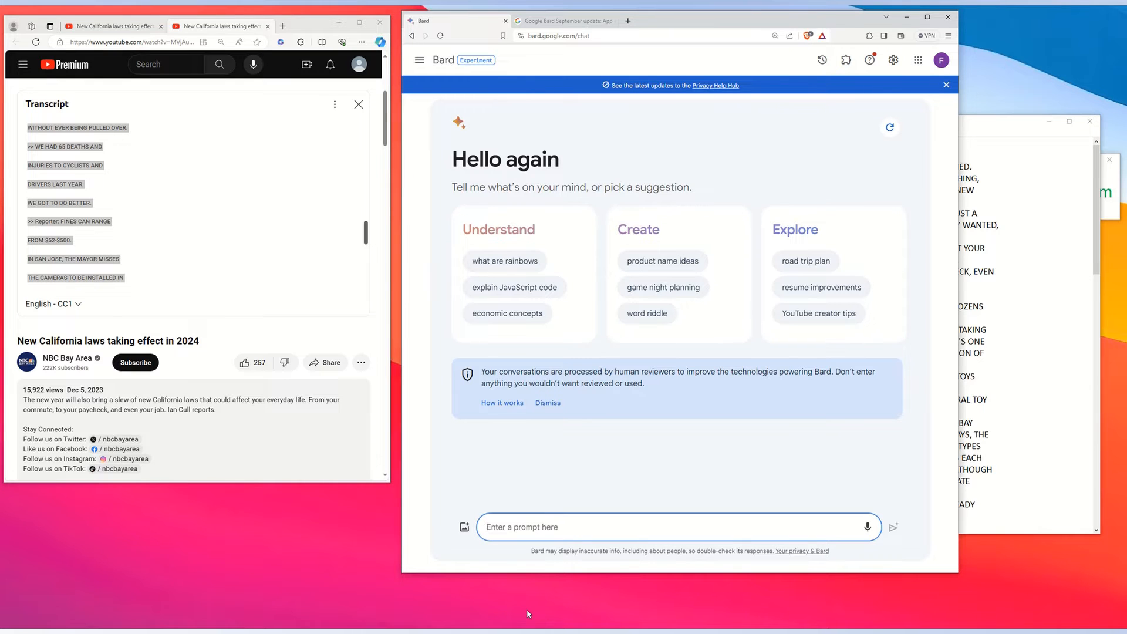
pyautogui.write('Summarize the following text:')
pyautogui.click(1038, 417)
pyautogui.hotkey('ctrl', 'a')
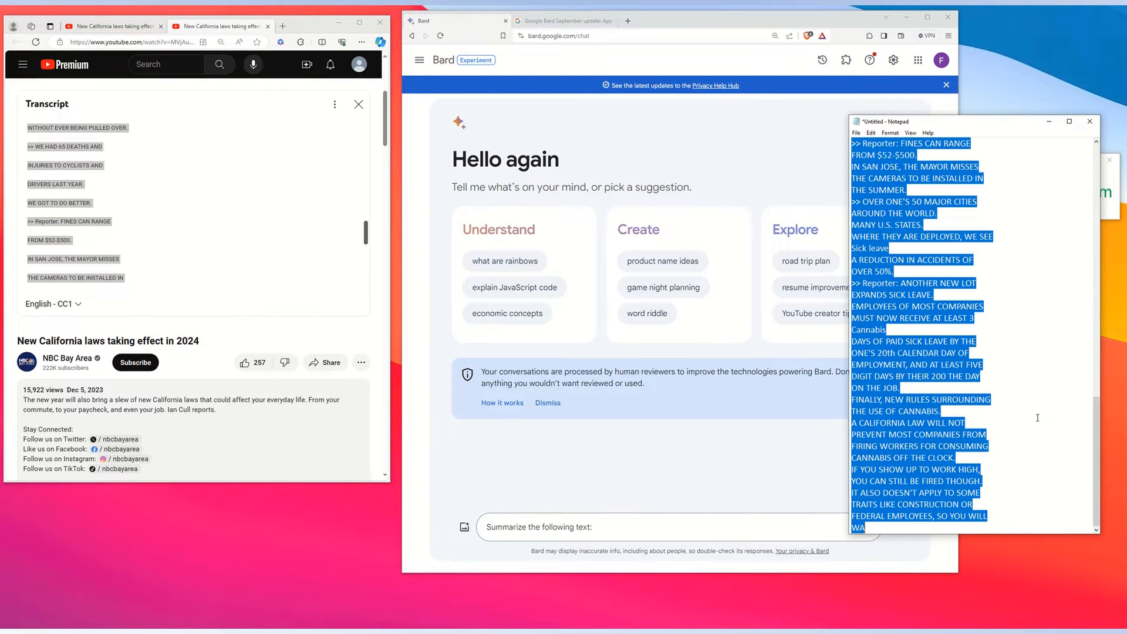
pyautogui.click(630, 527)
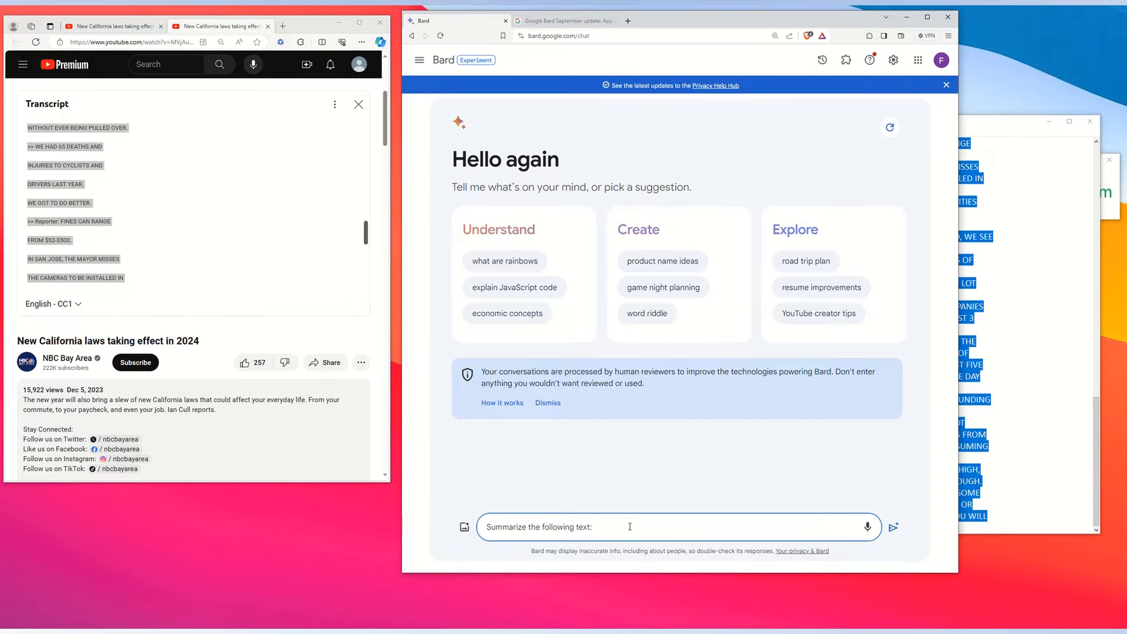
pyautogui.hotkey('ctrl', 'v')
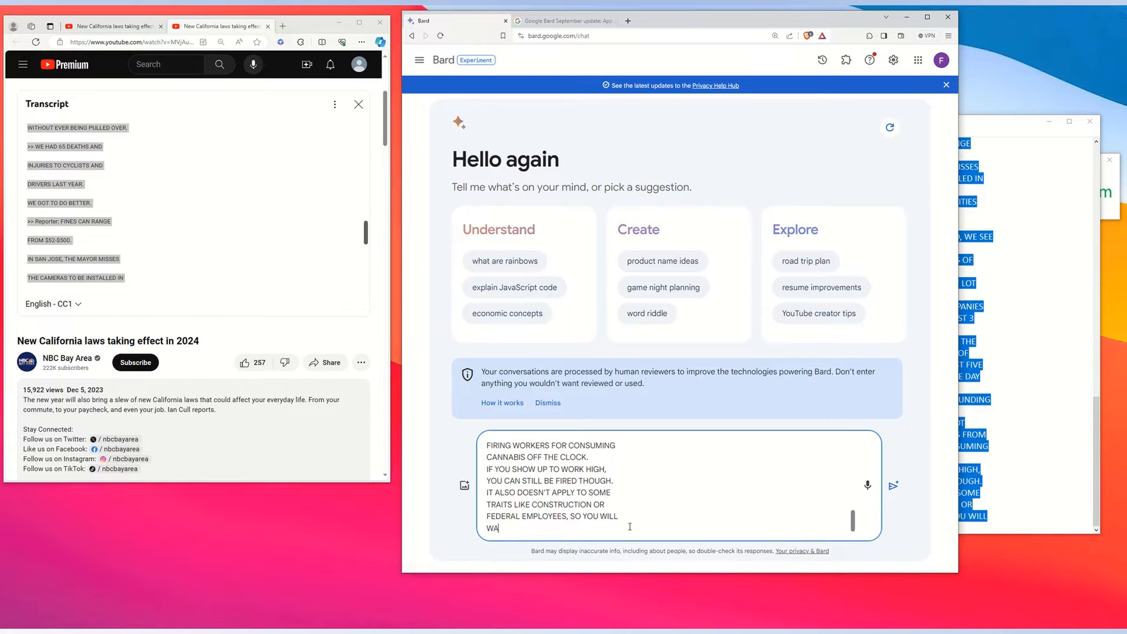
pyautogui.press('Return')
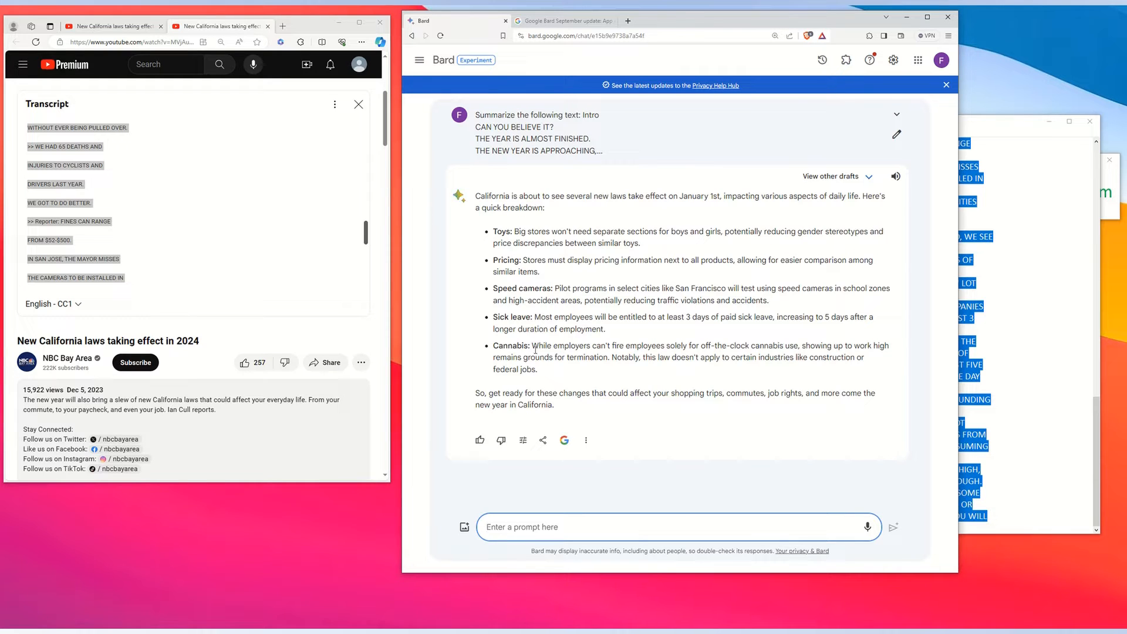
# Step: Compare the alternative drafts of the transcript summary and choose Draft 3
pyautogui.click(825, 178)
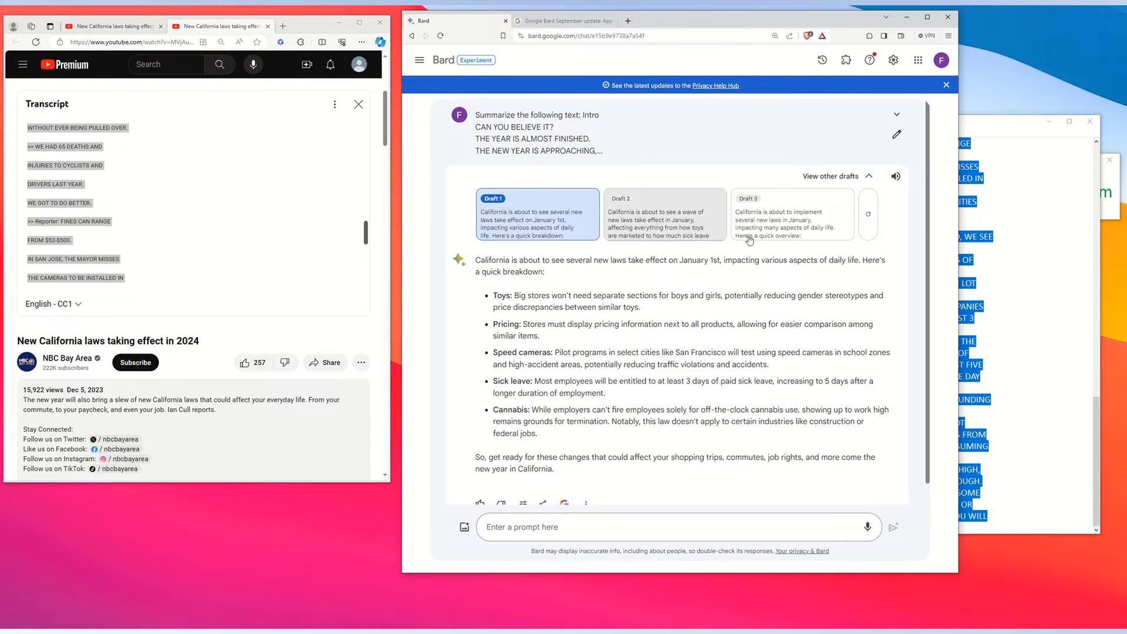
pyautogui.click(688, 227)
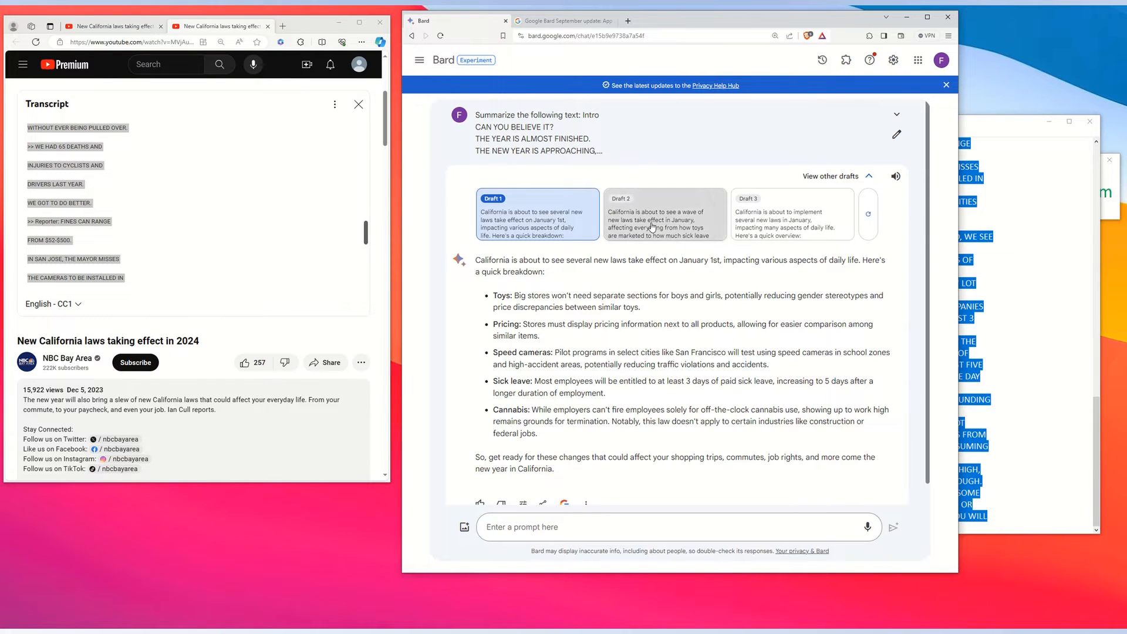
pyautogui.click(766, 235)
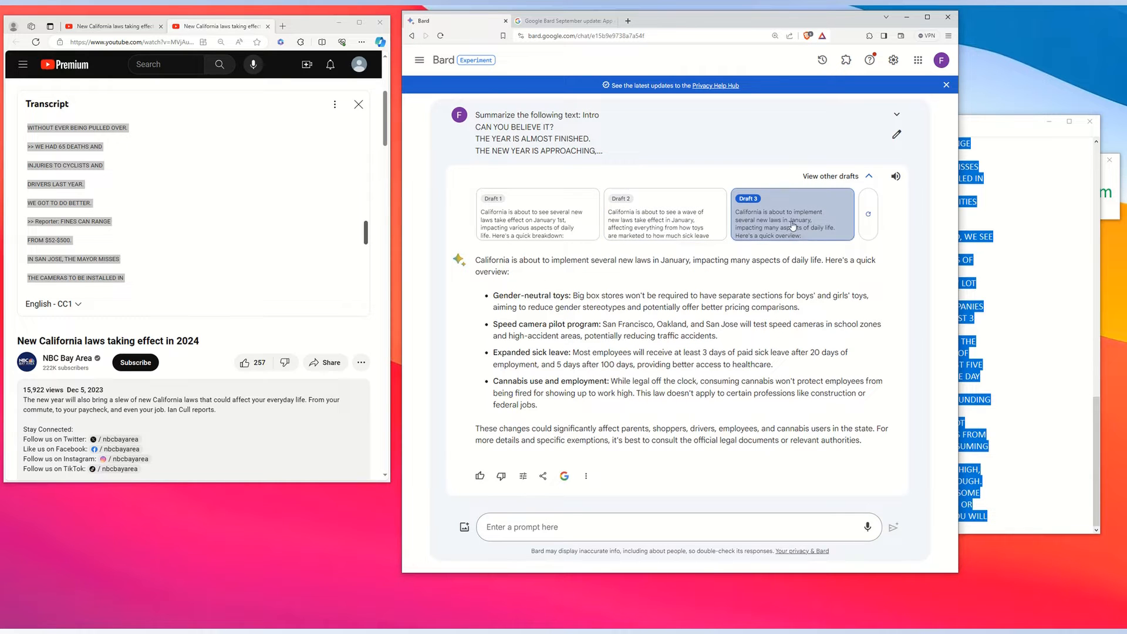
pyautogui.click(665, 221)
pyautogui.click(538, 221)
pyautogui.click(665, 220)
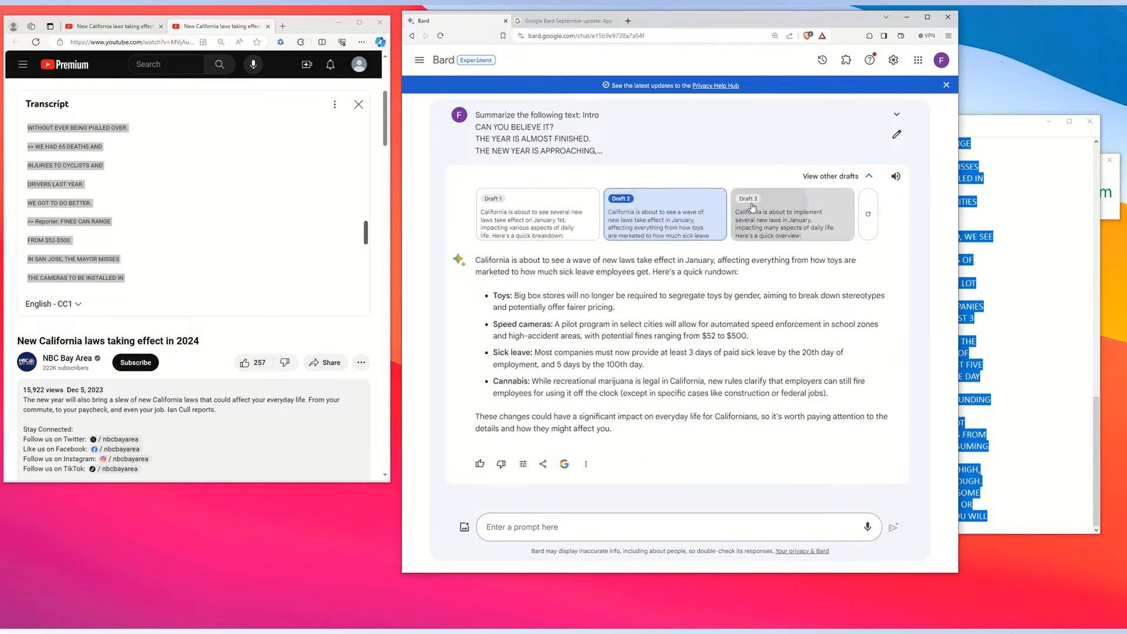
pyautogui.click(753, 206)
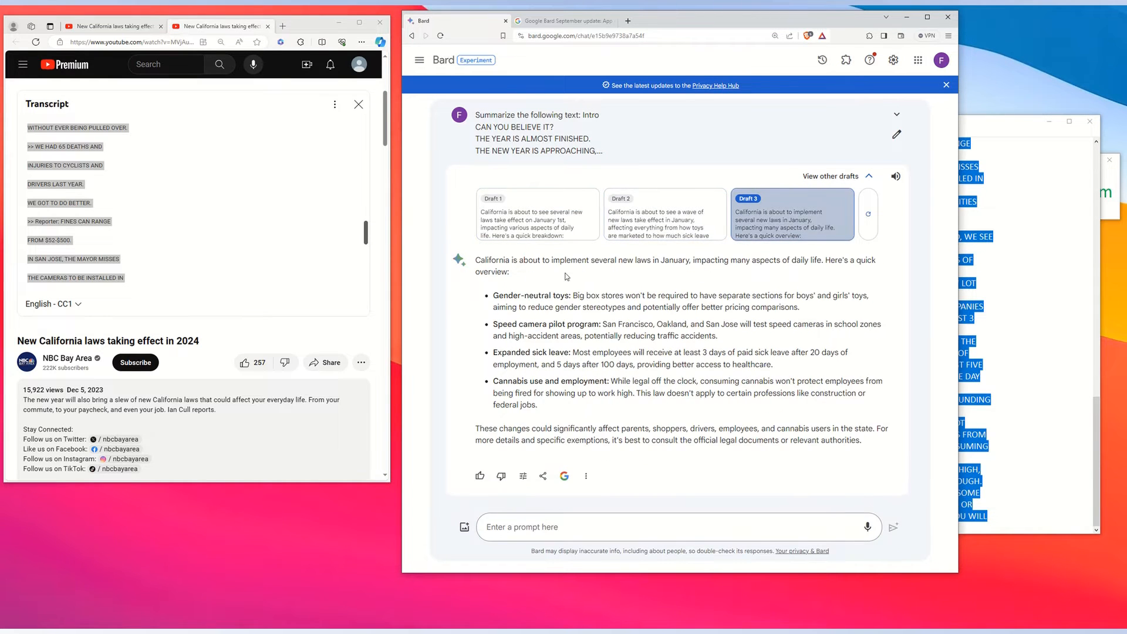
# Step: Modify the summary to be longer, choose Draft 2 of the new version, and read it to the end
pyautogui.click(523, 478)
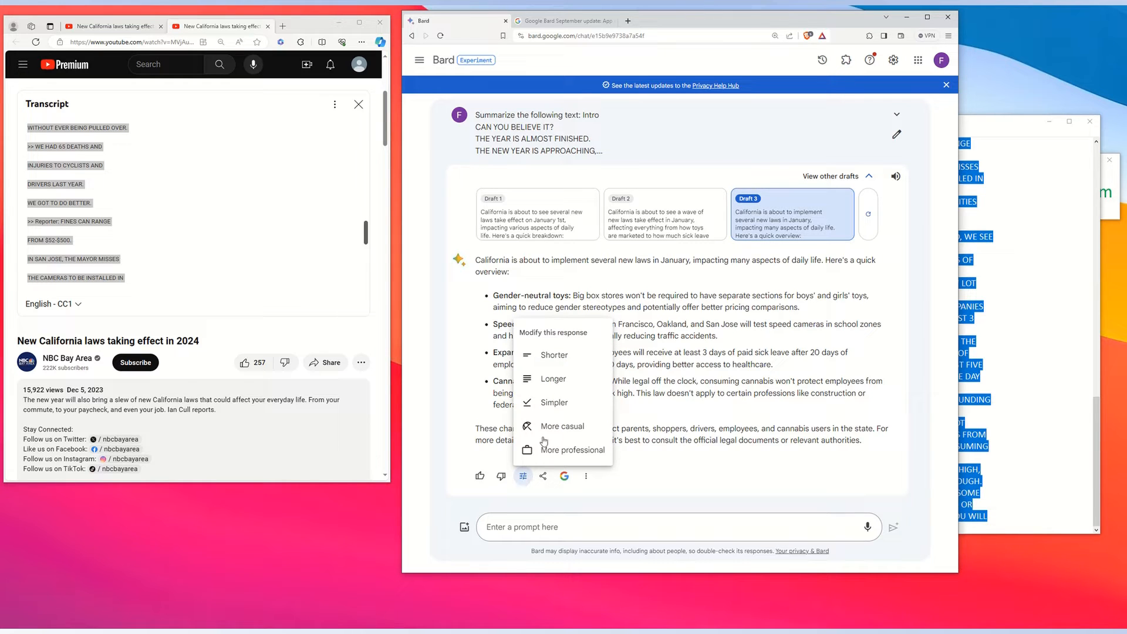
pyautogui.click(544, 388)
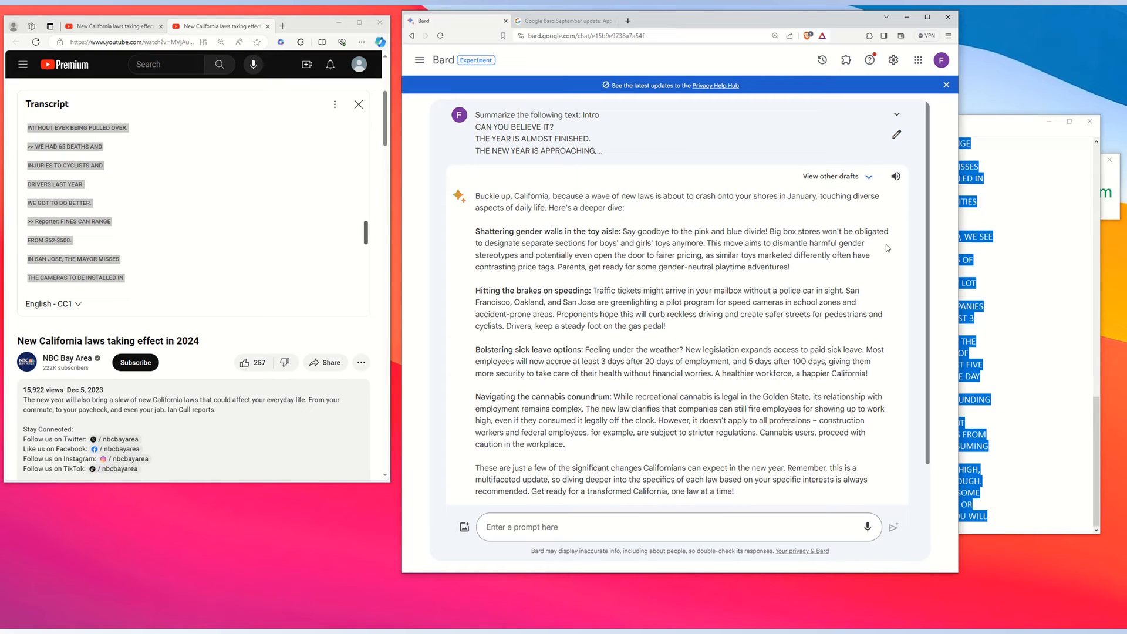
pyautogui.click(834, 176)
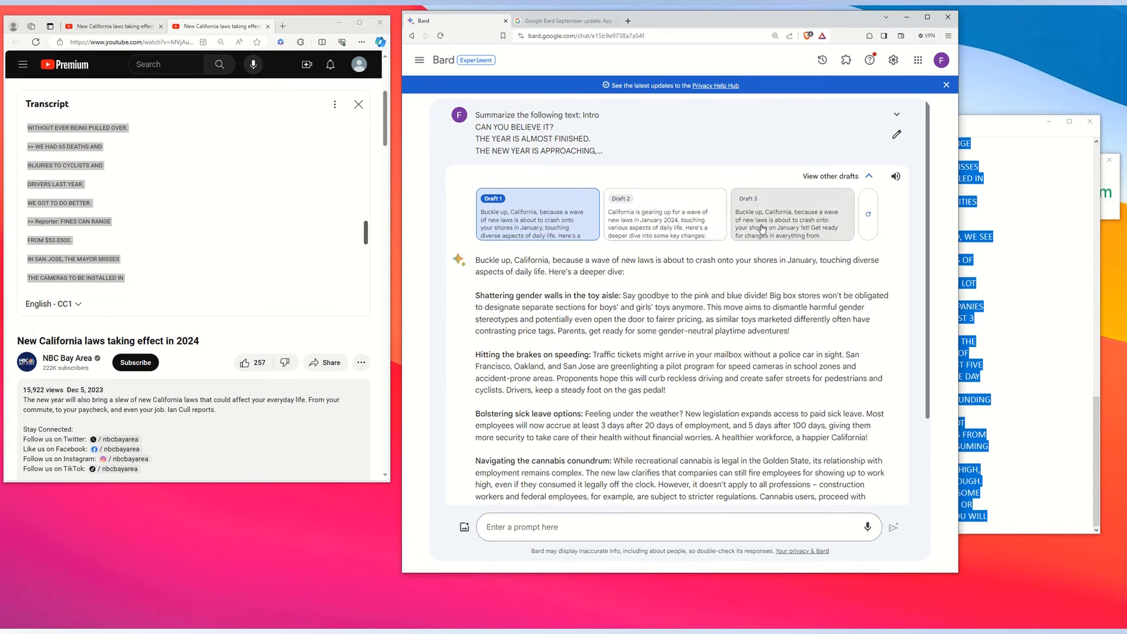
pyautogui.click(666, 219)
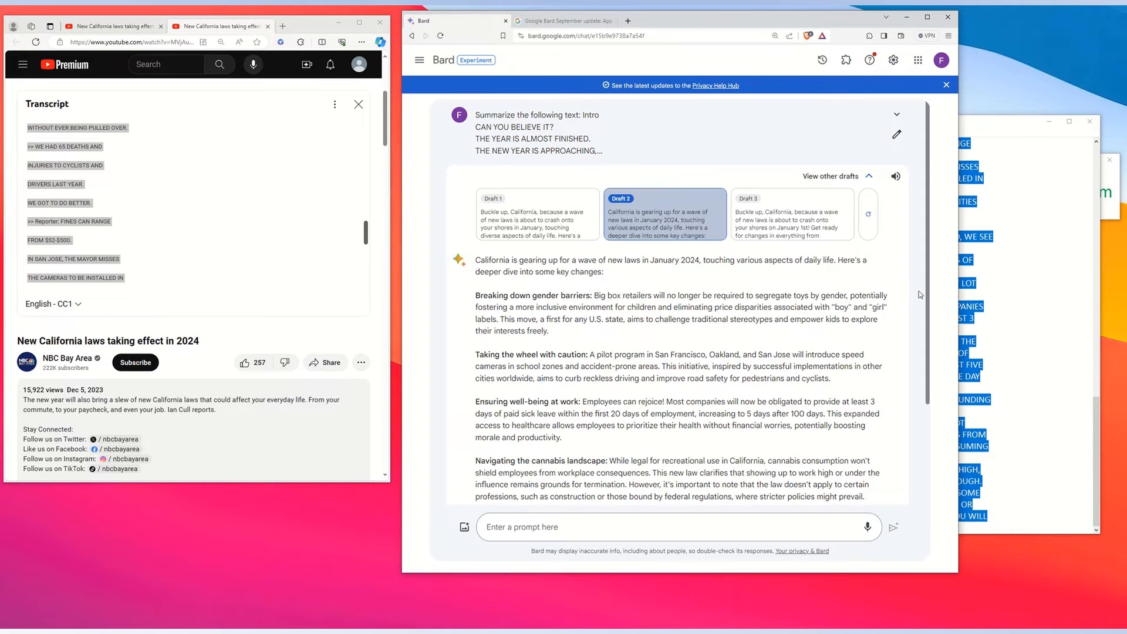
pyautogui.moveTo(930, 304); pyautogui.dragTo(931, 414)
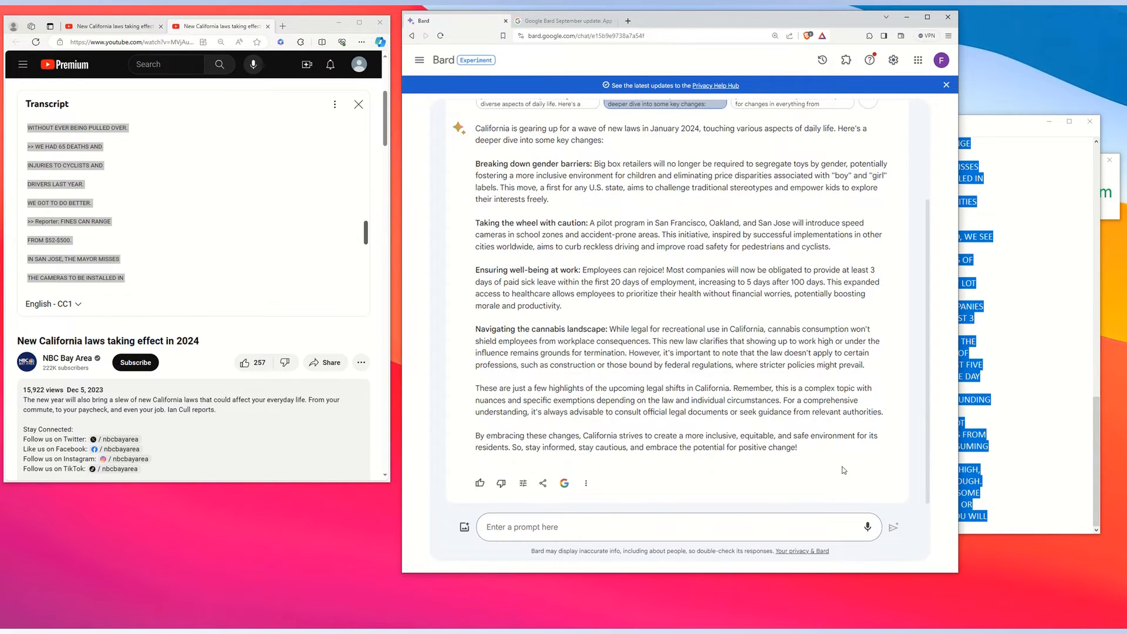
# Step: Modify the longer summary to be more professional
pyautogui.click(524, 484)
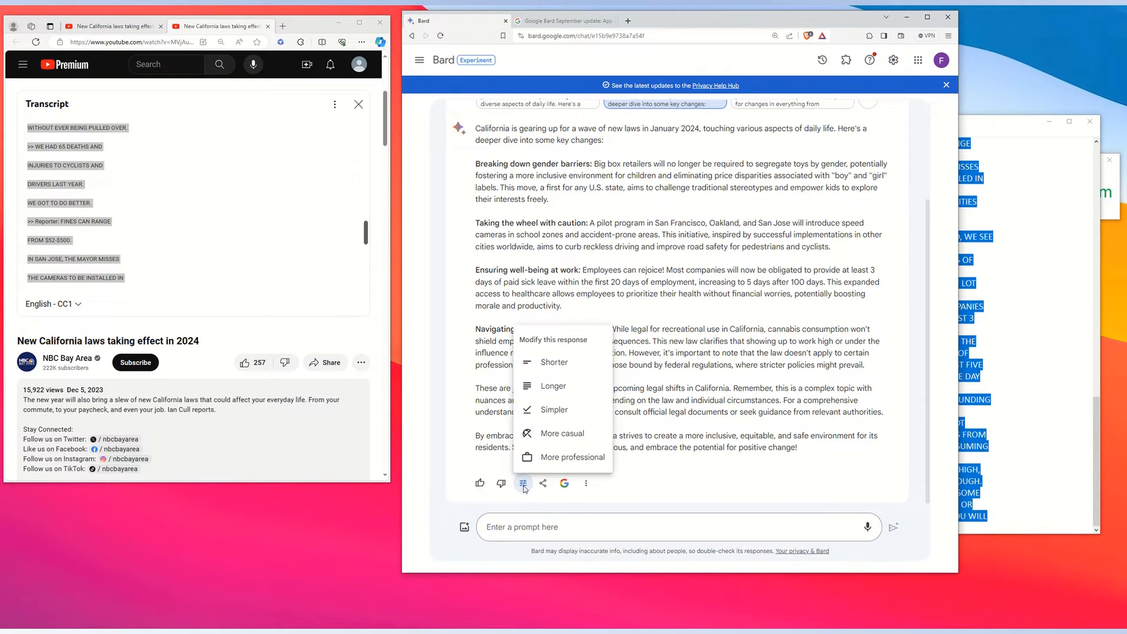
pyautogui.click(568, 456)
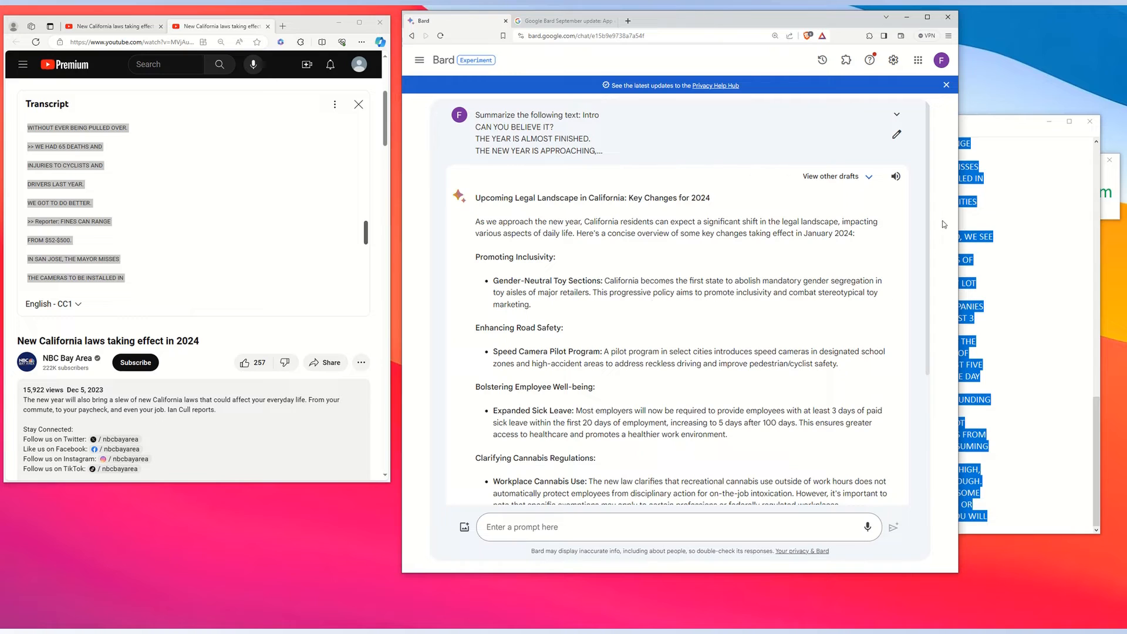
pyautogui.moveTo(925, 199); pyautogui.dragTo(929, 222)
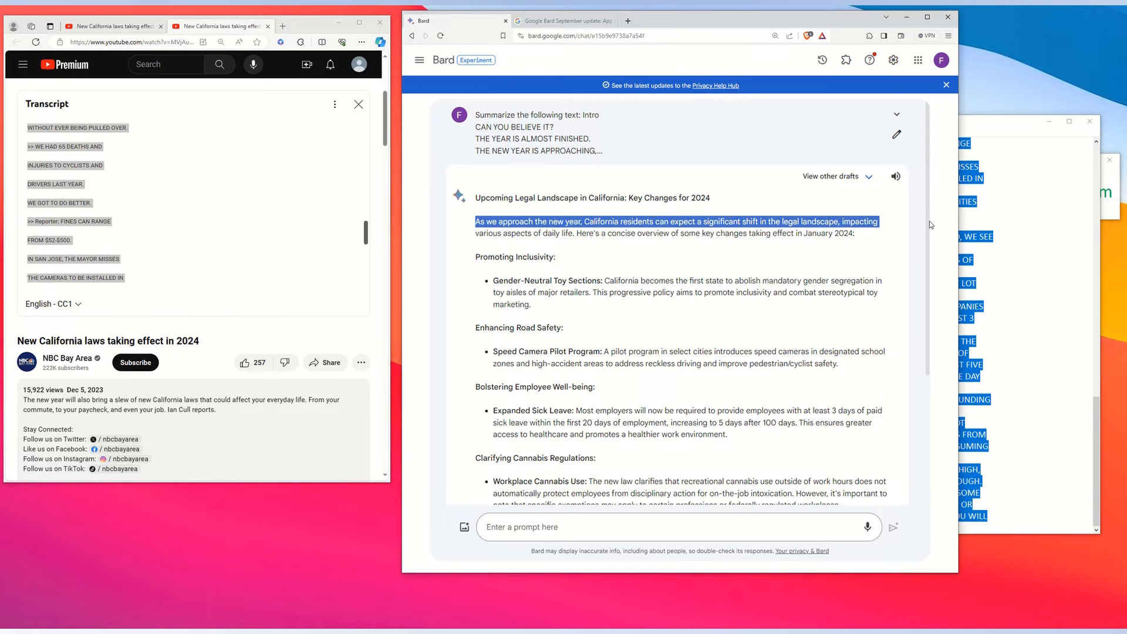
pyautogui.click(721, 319)
# Step: Compare the three drafts of the more professional summary and read through Draft 1
pyautogui.click(808, 176)
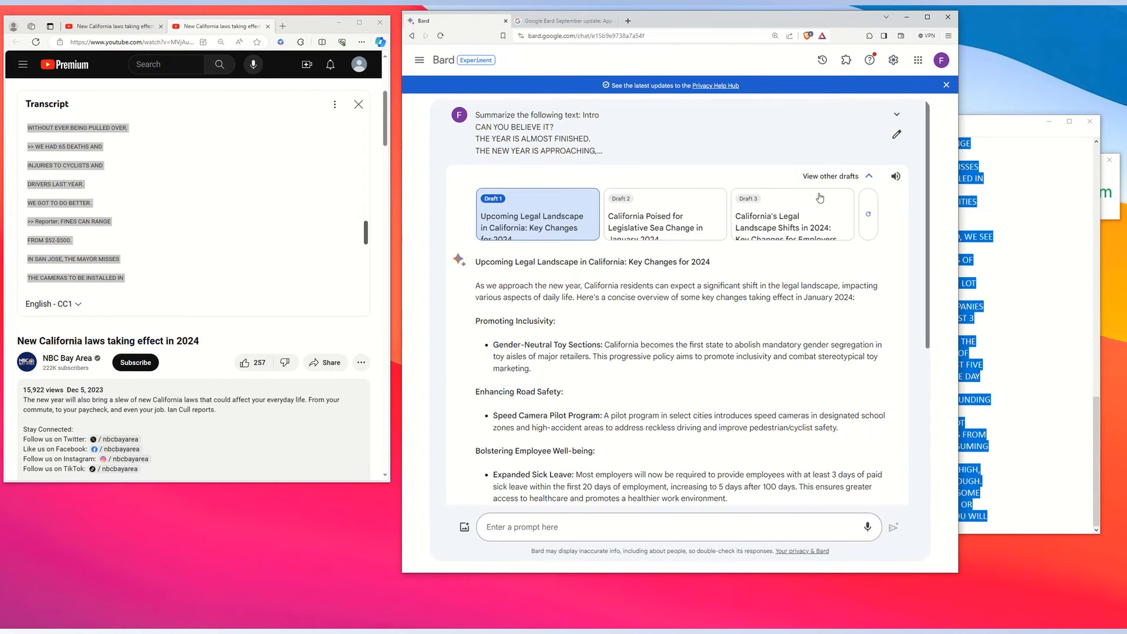
pyautogui.click(666, 237)
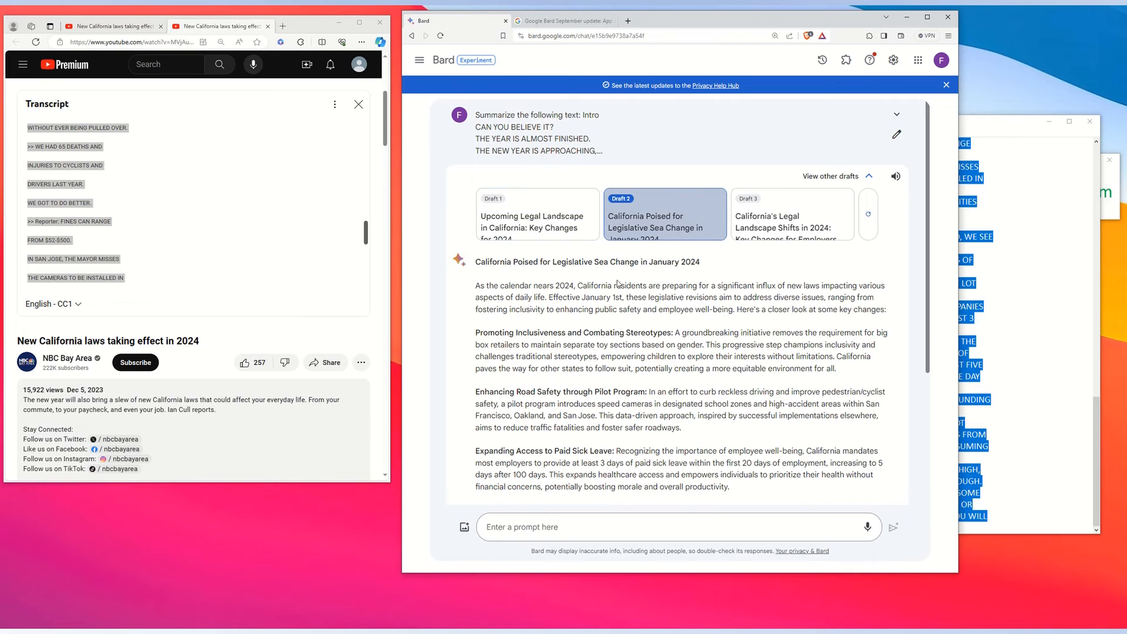
pyautogui.click(789, 230)
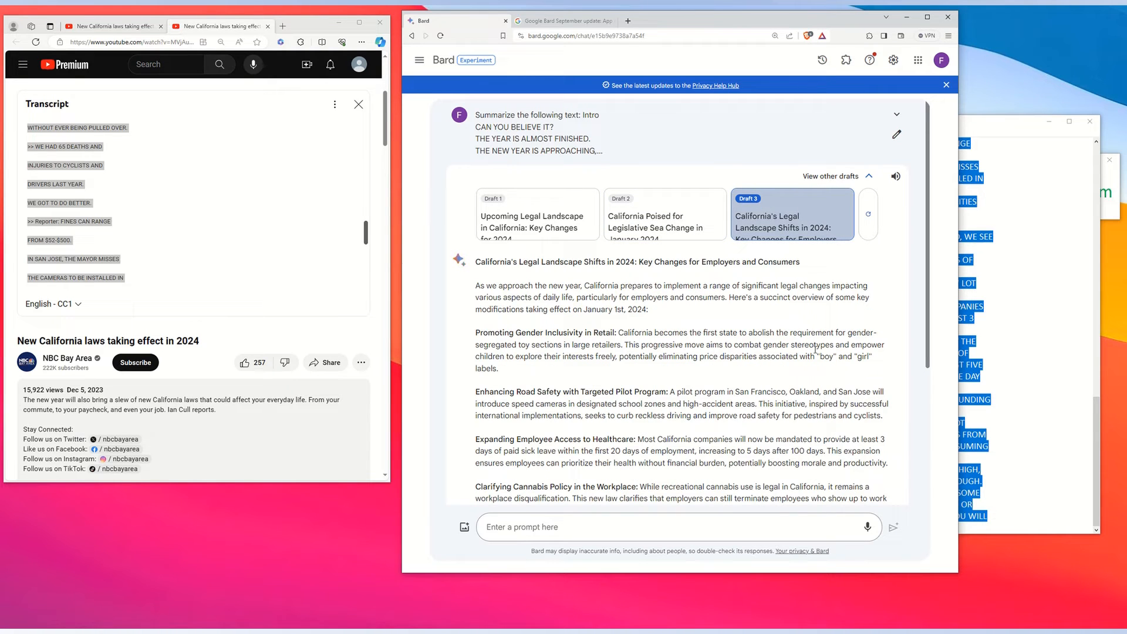
pyautogui.click(546, 224)
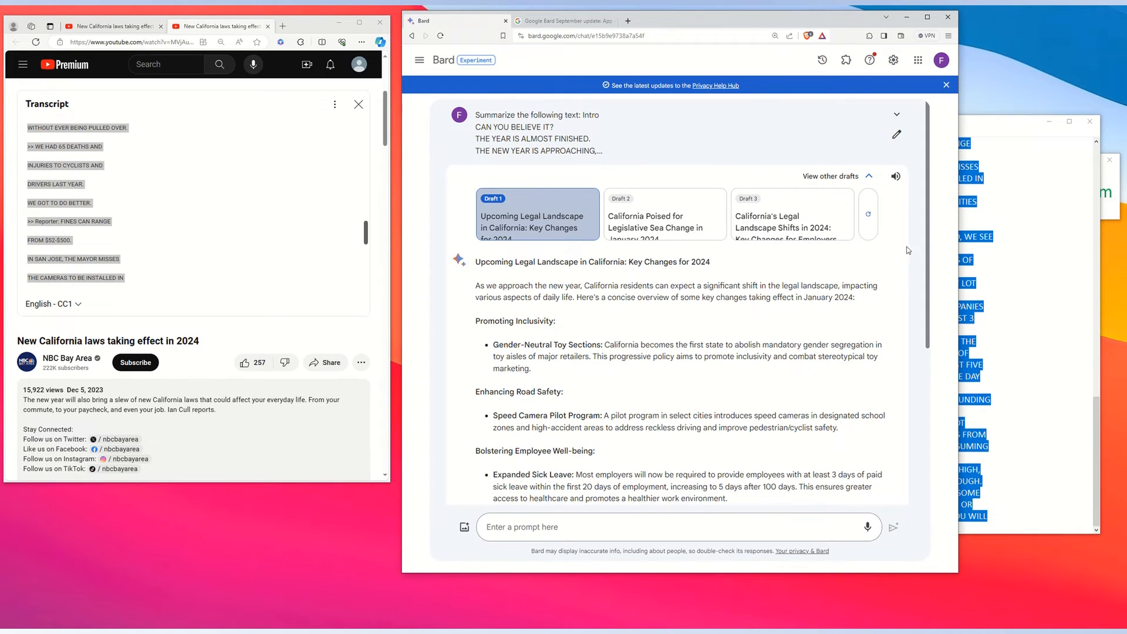
pyautogui.scroll(-2, 931, 284)
pyautogui.scroll(-2, 930, 284)
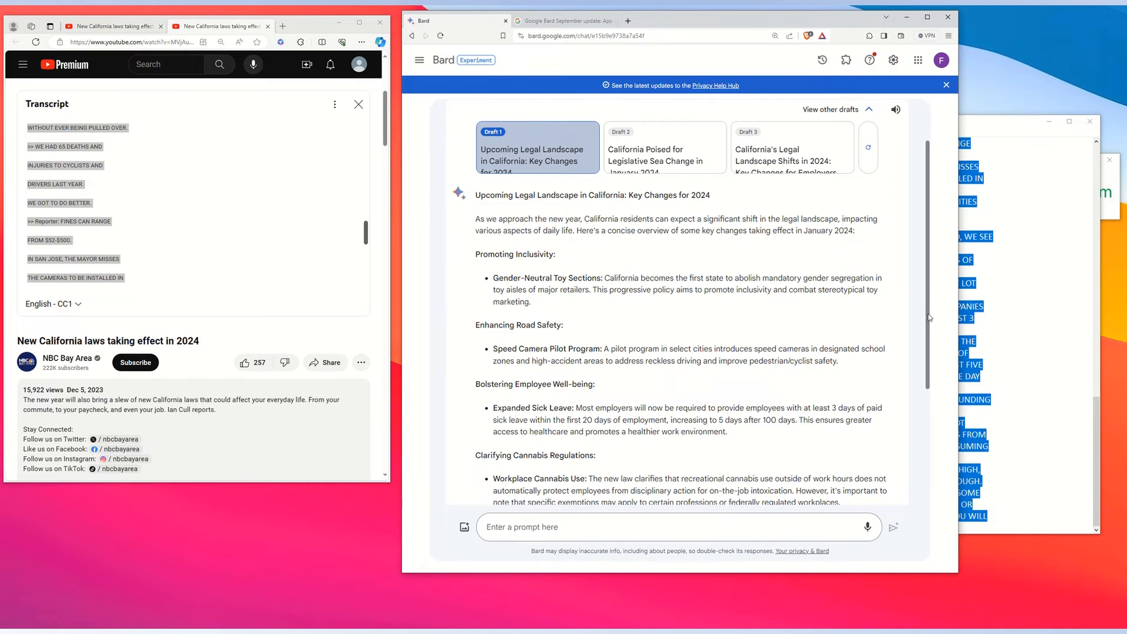
pyautogui.scroll(-1, 934, 323)
pyautogui.scroll(2, 939, 330)
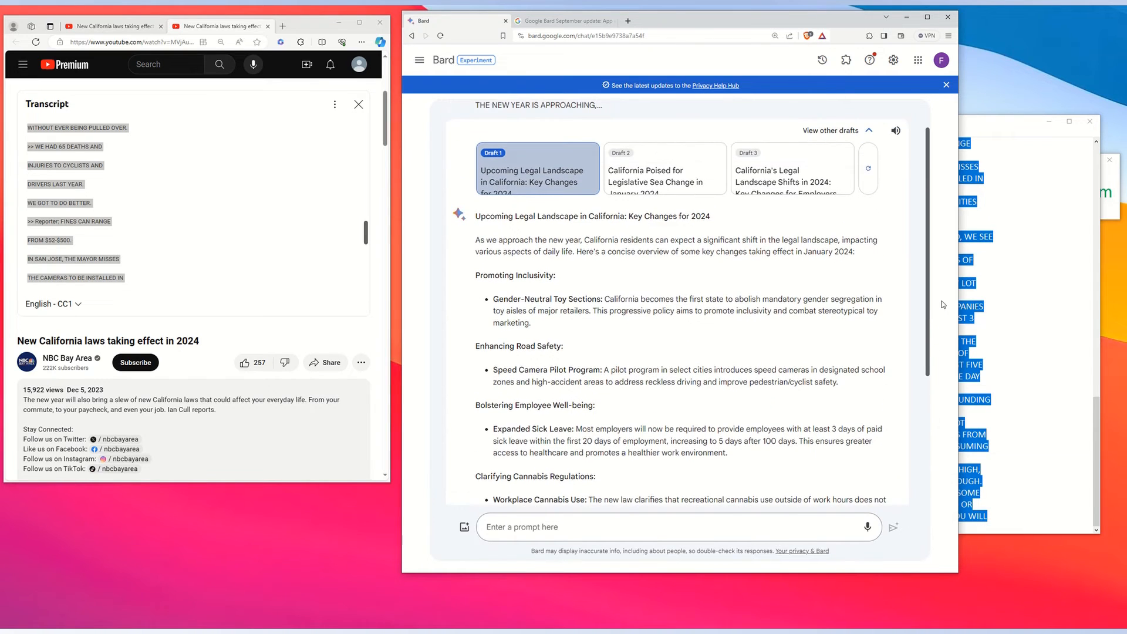
# Step: Review Draft 1 of the more professional summary from its opening prompt through to the closing remarks
pyautogui.scroll(-1, 946, 314)
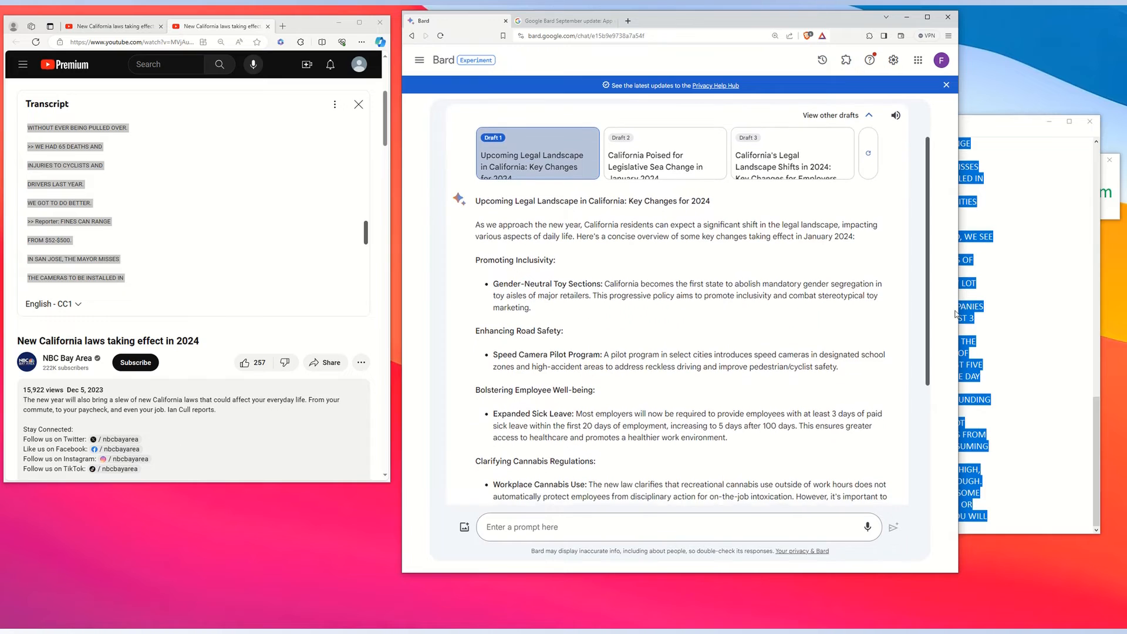
pyautogui.scroll(-1, 951, 320)
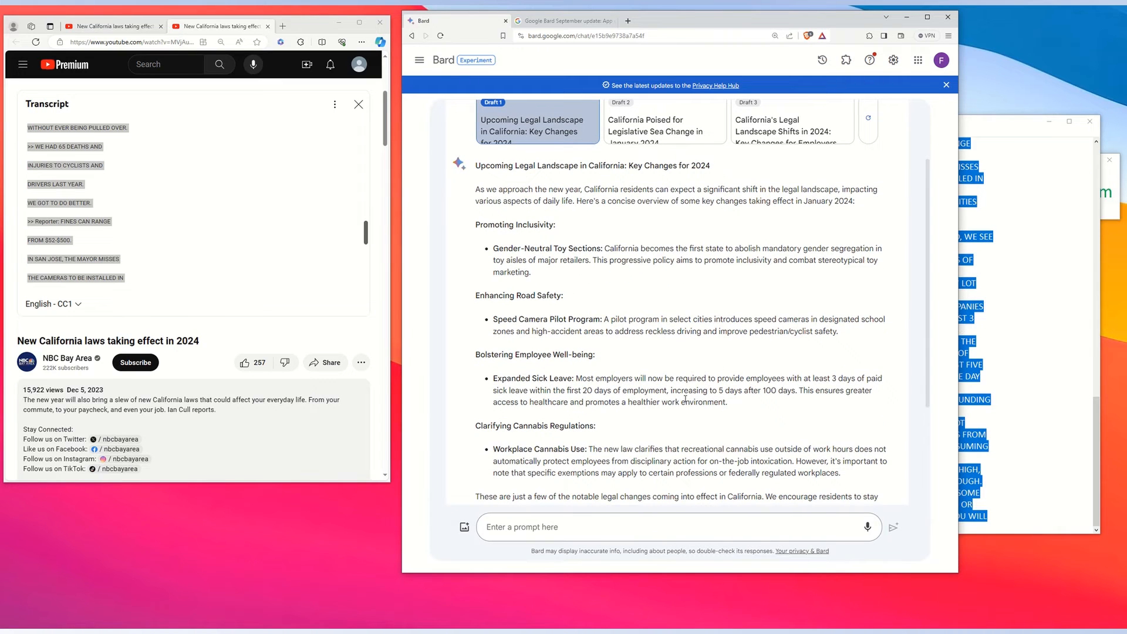
pyautogui.scroll(-5, 702, 379)
pyautogui.scroll(8, 686, 396)
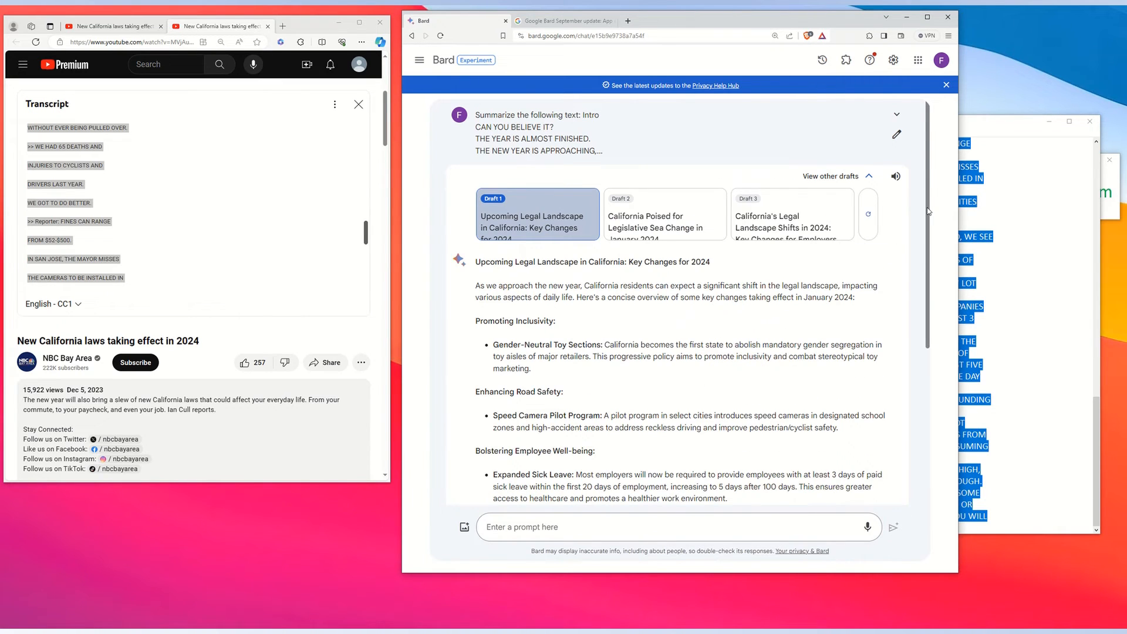
pyautogui.scroll(-3, 937, 212)
pyautogui.scroll(-2, 943, 311)
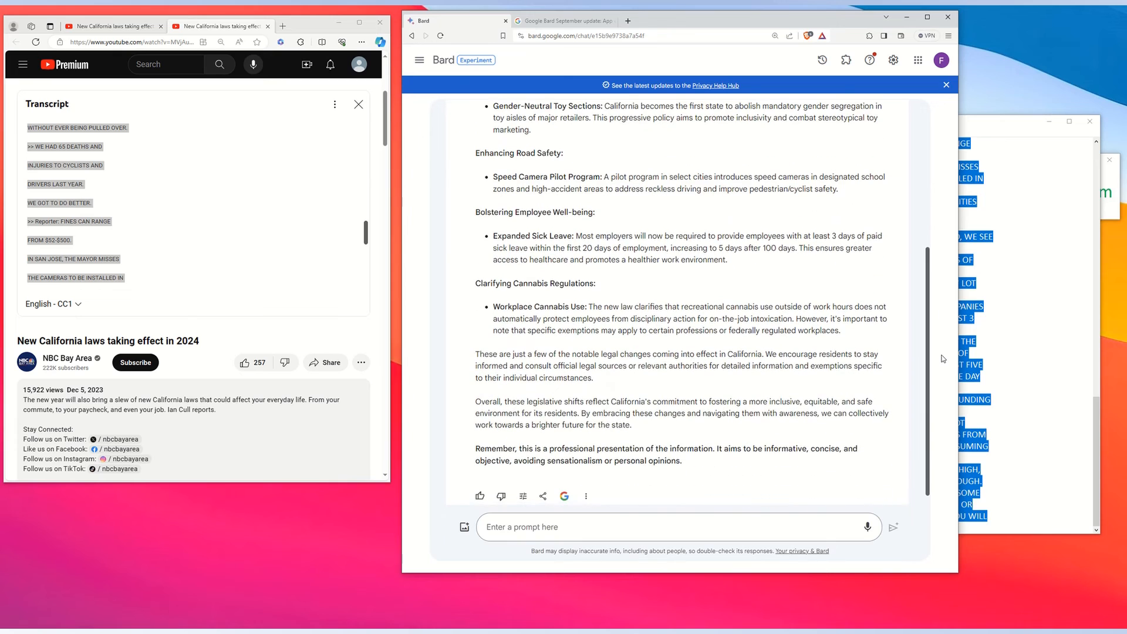
# Step: Look over the share and export options and the additional options offered for the professional summary
pyautogui.click(544, 499)
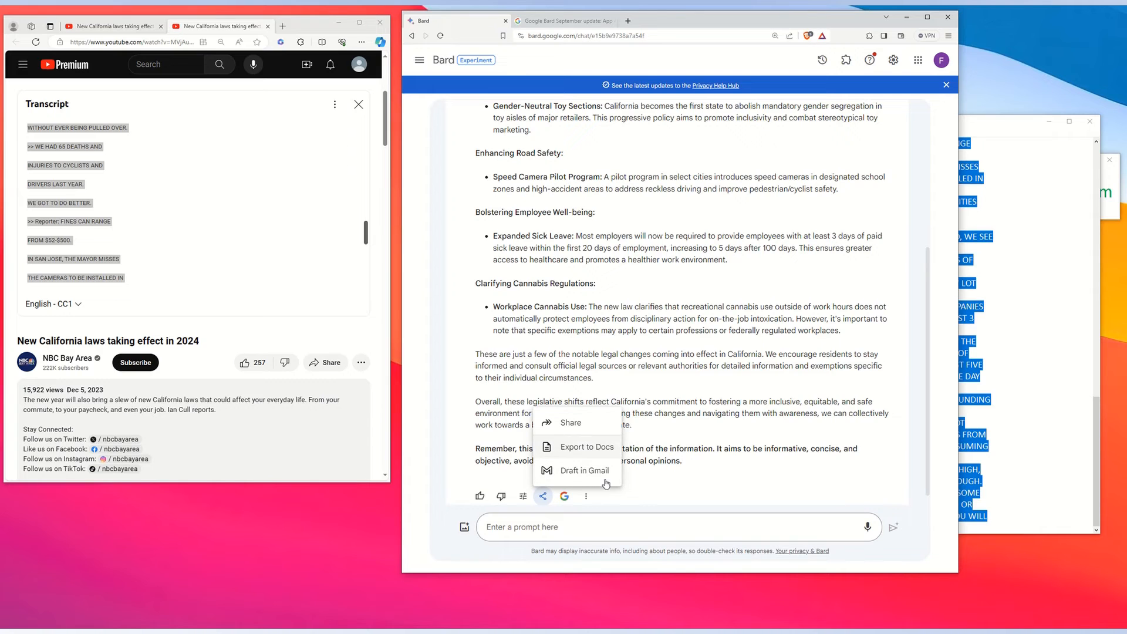
pyautogui.click(608, 500)
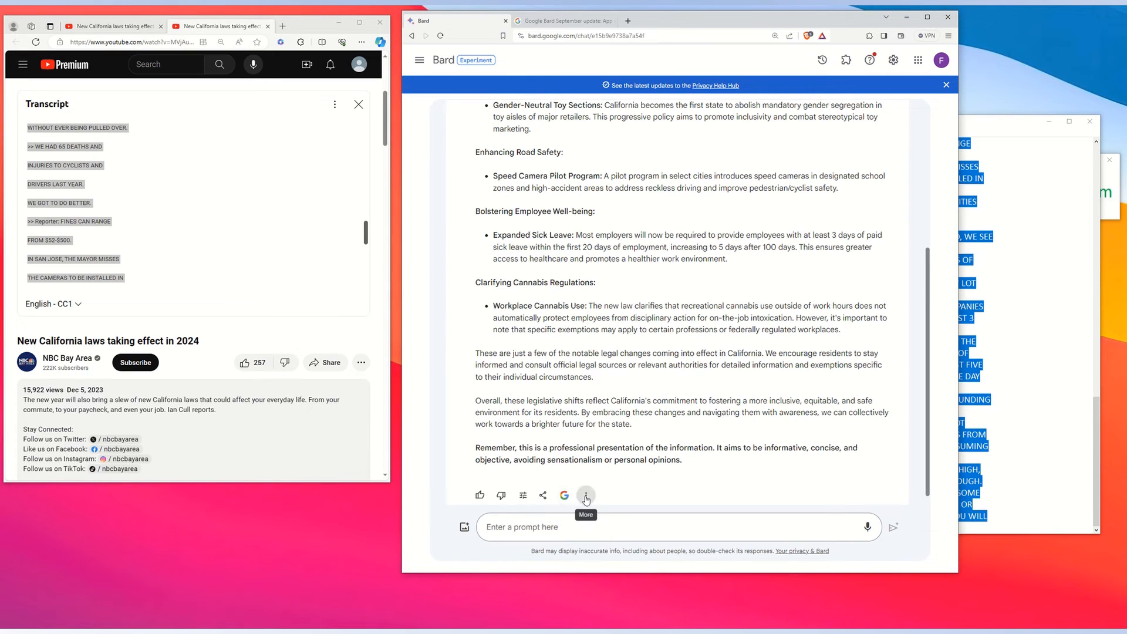
pyautogui.click(586, 498)
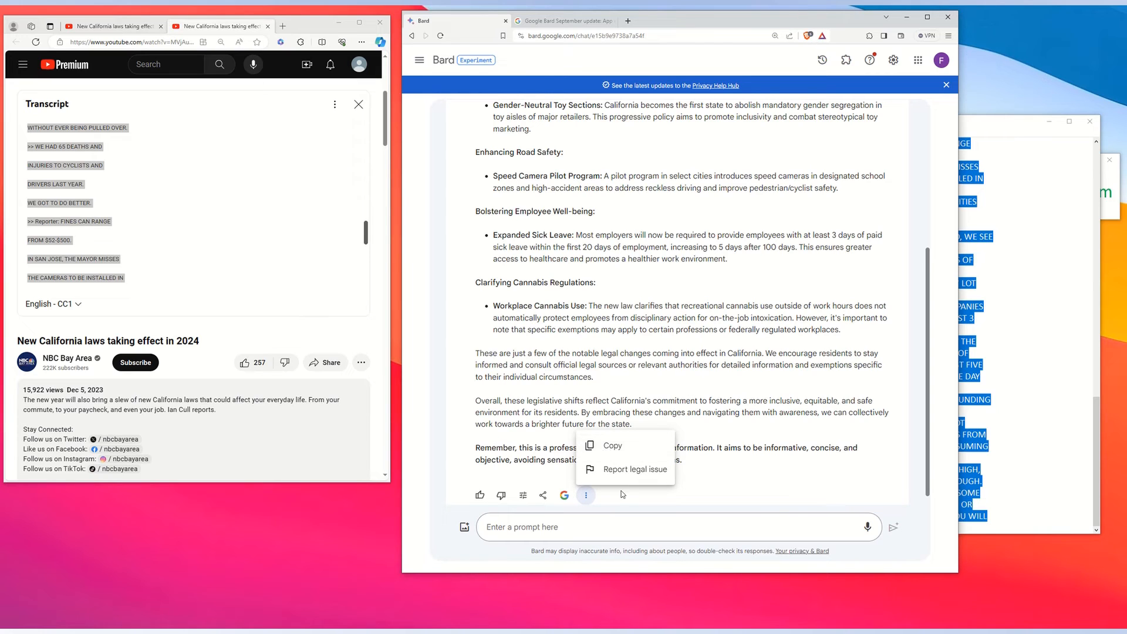
pyautogui.click(883, 399)
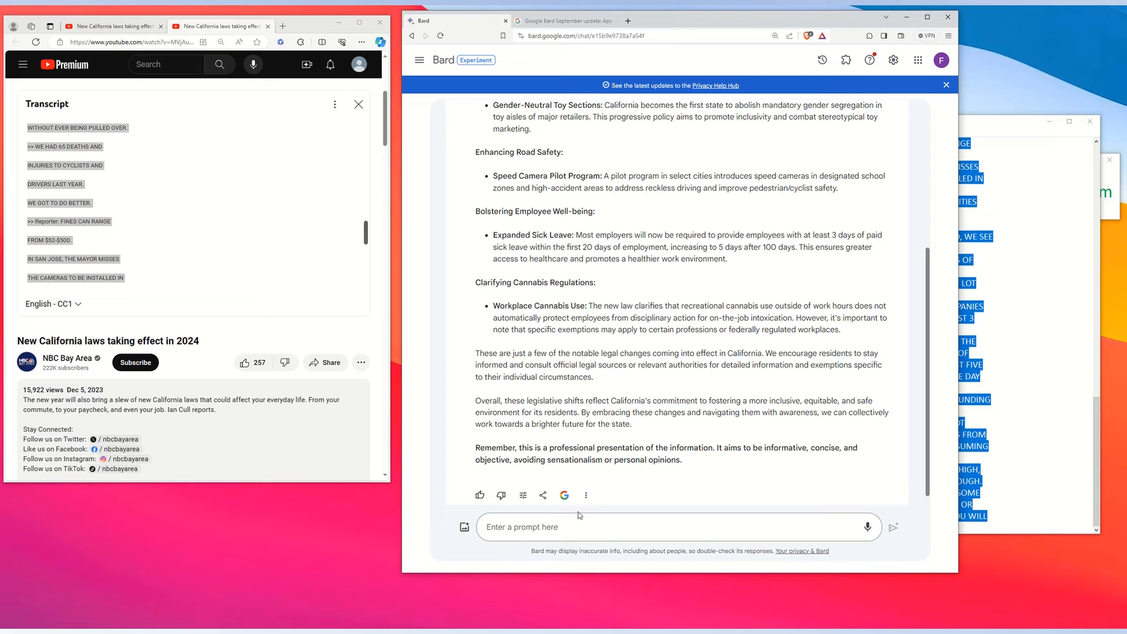
# Step: Submit a new prompt reading "Outline with bullet points:" followed by the copied video transcript
pyautogui.click(526, 527)
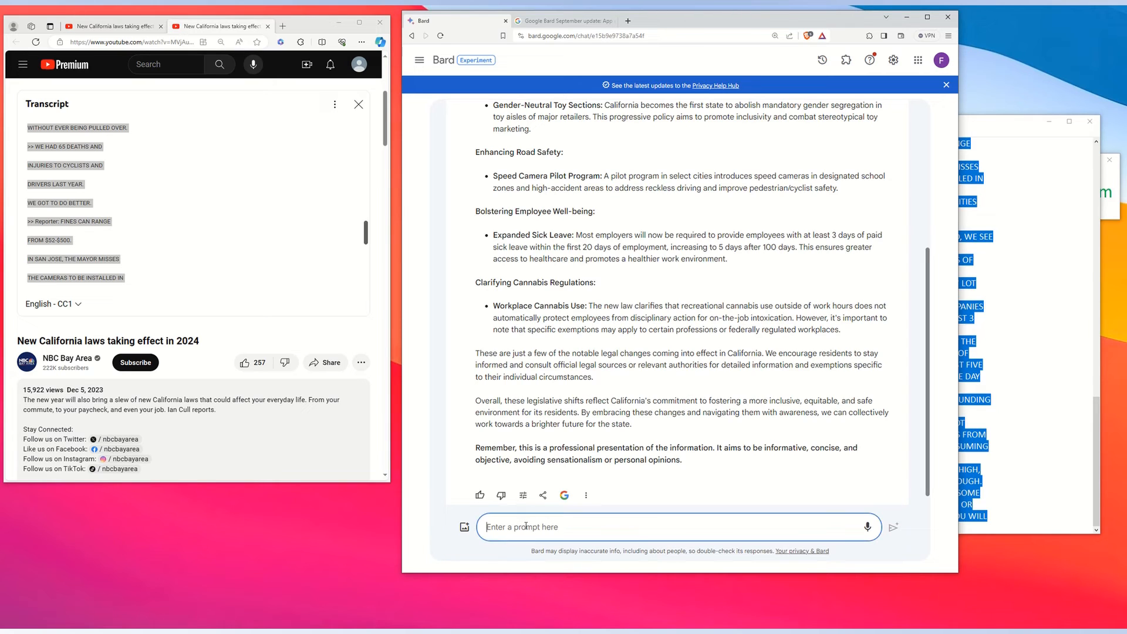
pyautogui.write('Outline with bullet points:')
pyautogui.hotkey('ctrl', 'v')
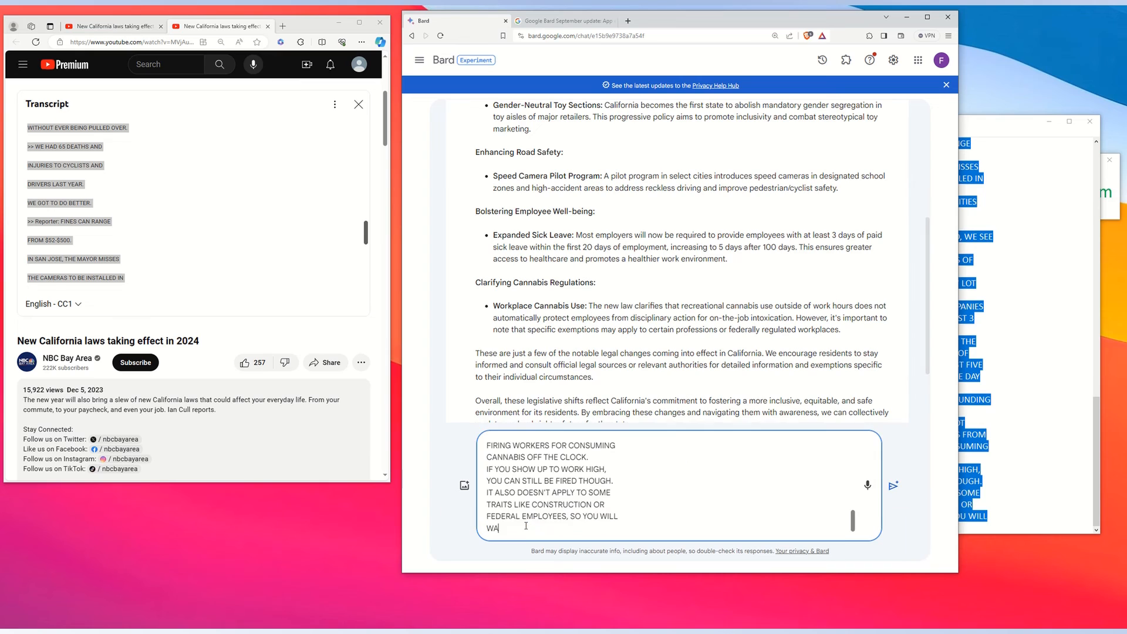
pyautogui.press('Return')
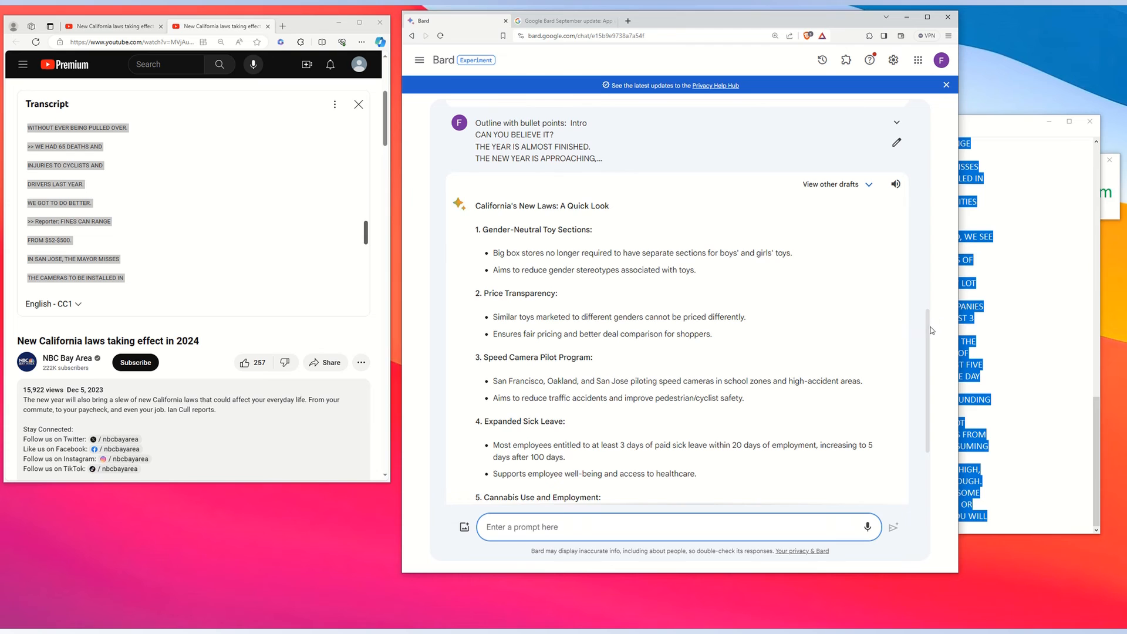
# Step: Read through the bullet-point outline of the new California laws, from its title to the closing note
pyautogui.scroll(-2, 938, 329)
pyautogui.scroll(1, 934, 376)
pyautogui.scroll(1, 938, 347)
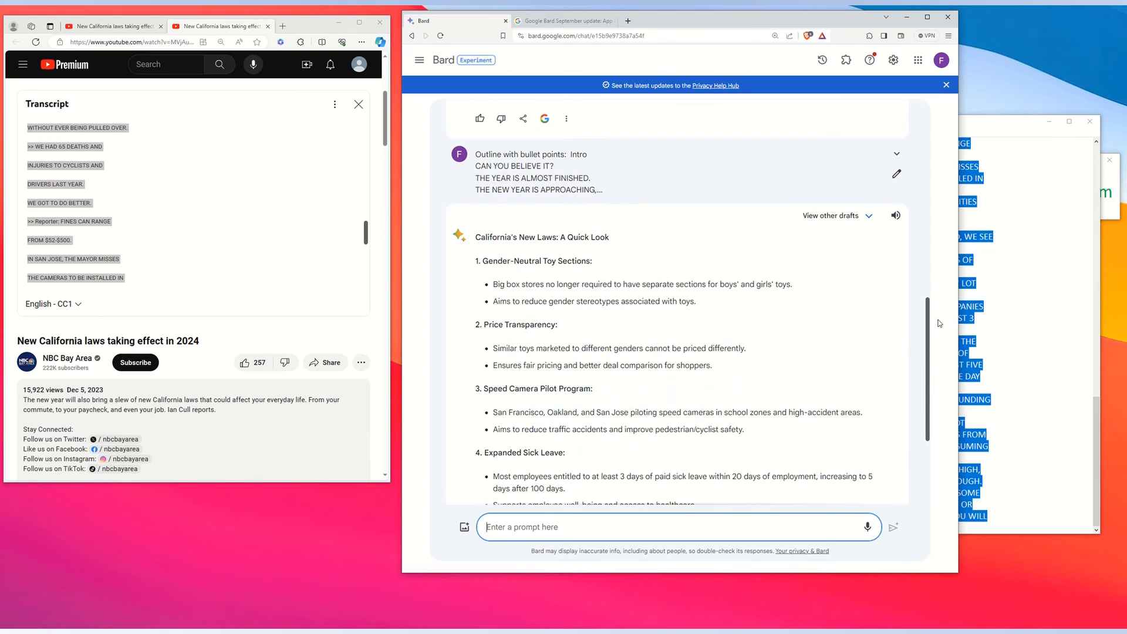
pyautogui.scroll(-3, 941, 351)
pyautogui.scroll(1, 947, 376)
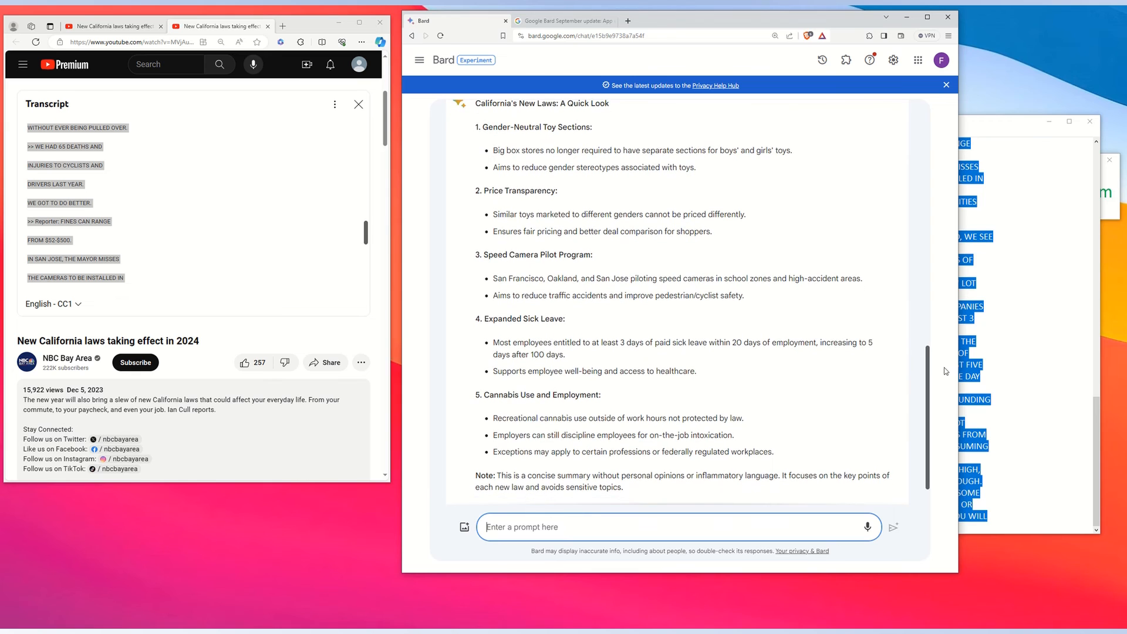
pyautogui.scroll(1, 948, 364)
pyautogui.scroll(-1, 949, 356)
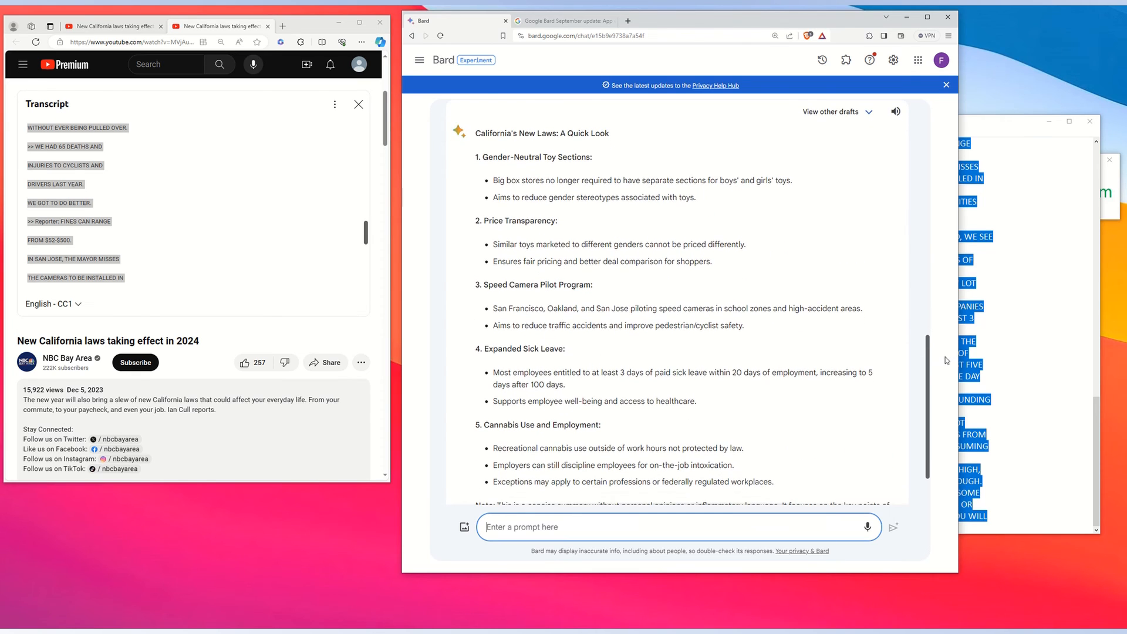